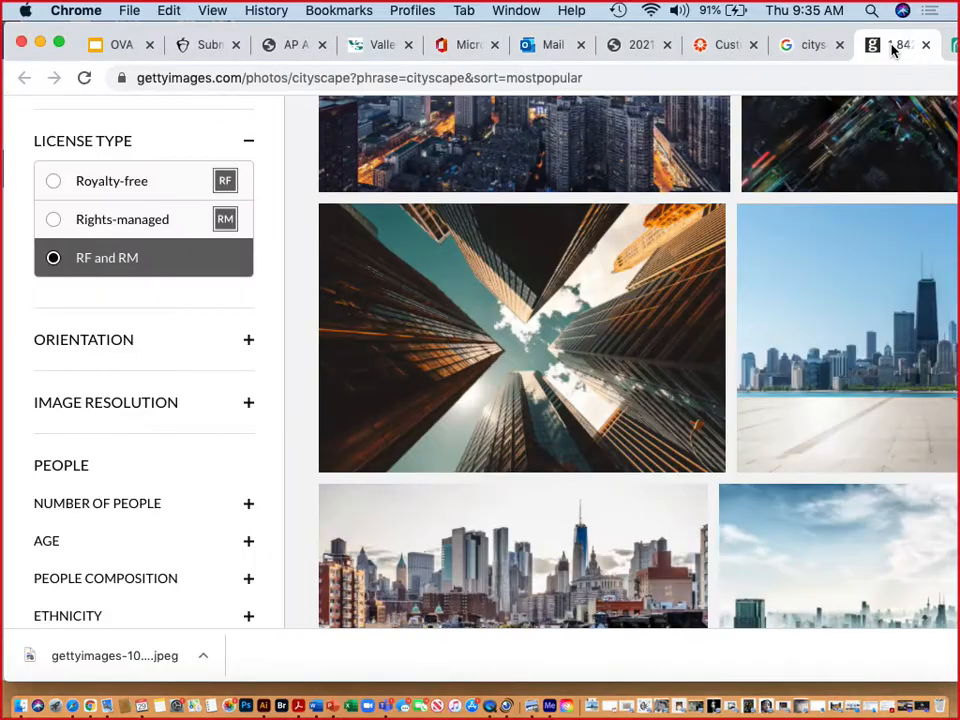
scroll(591, 502, "down", 6)
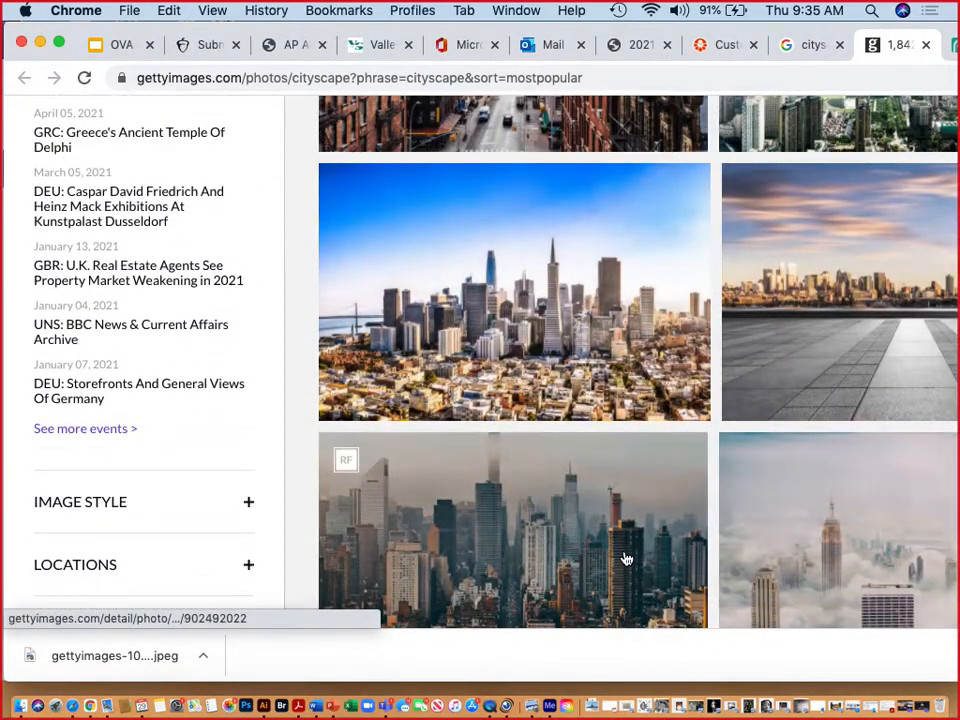
scroll(624, 557, "up", 5)
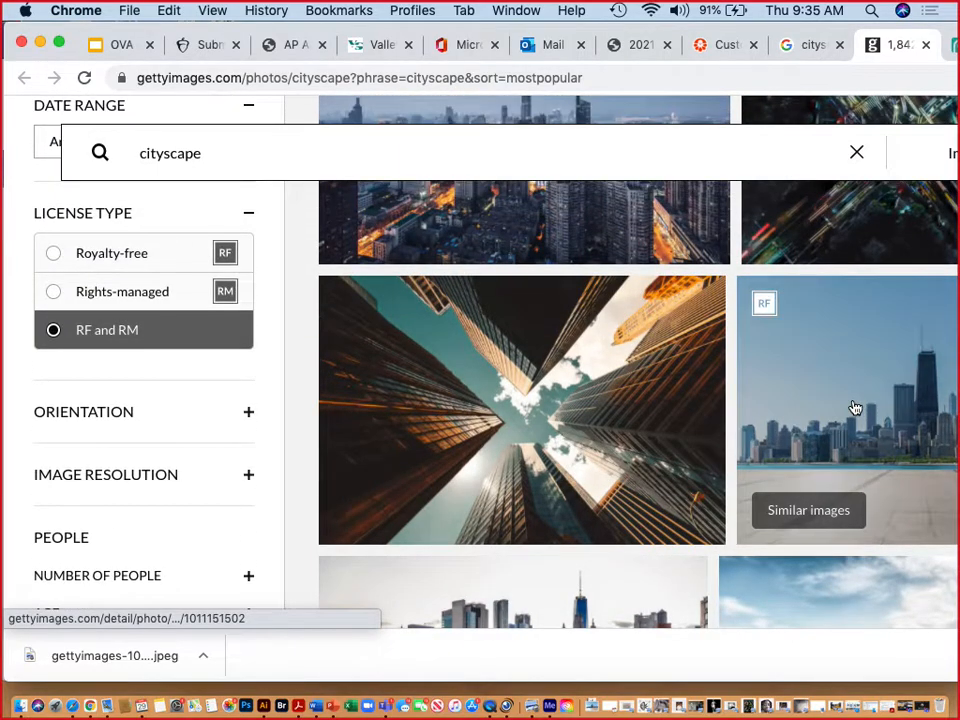
right_click(855, 408)
left_click(697, 568)
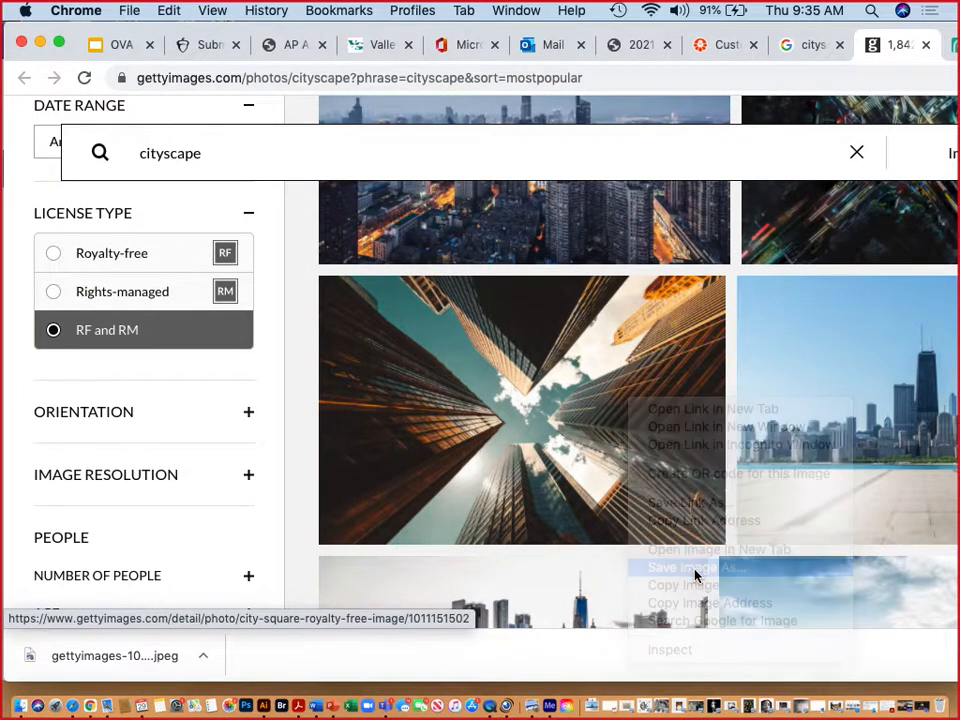
left_click(680, 272)
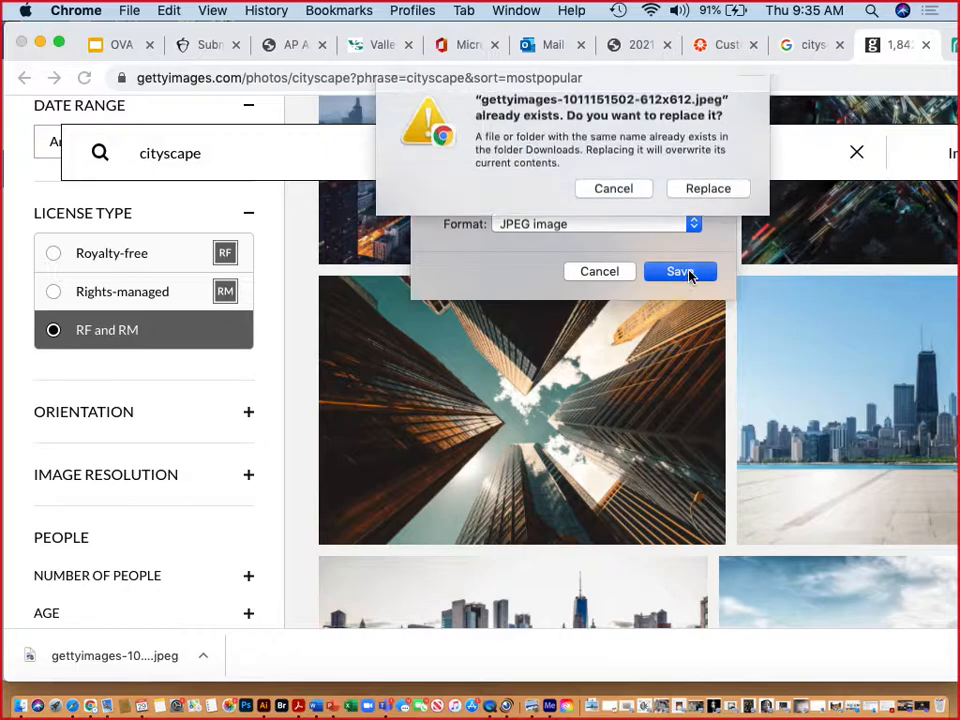
left_click(628, 205)
left_click(600, 270)
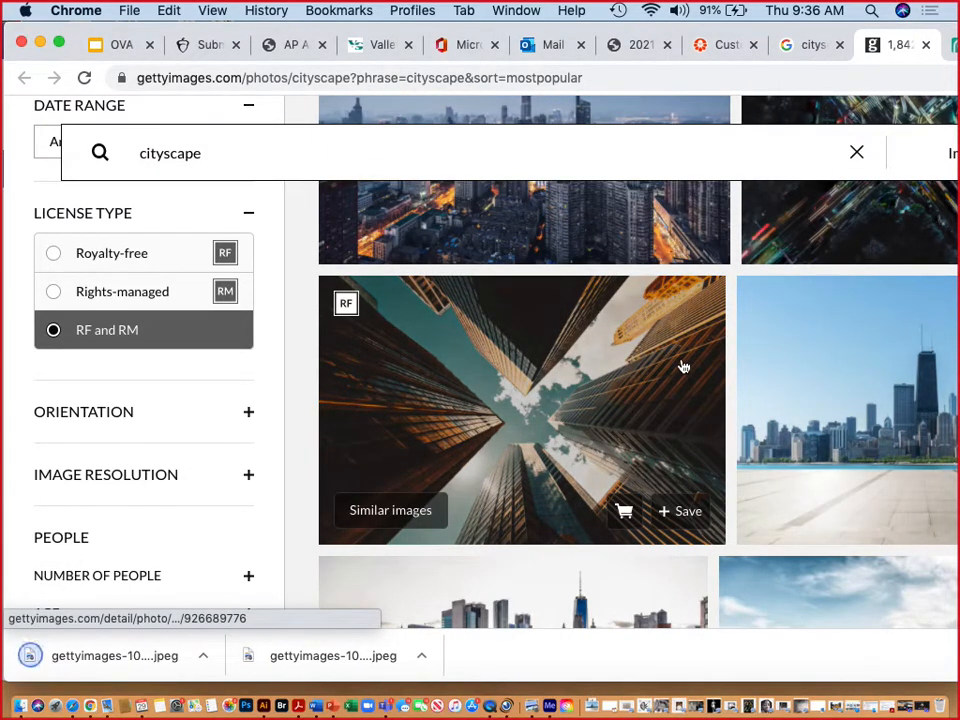
left_click(856, 153)
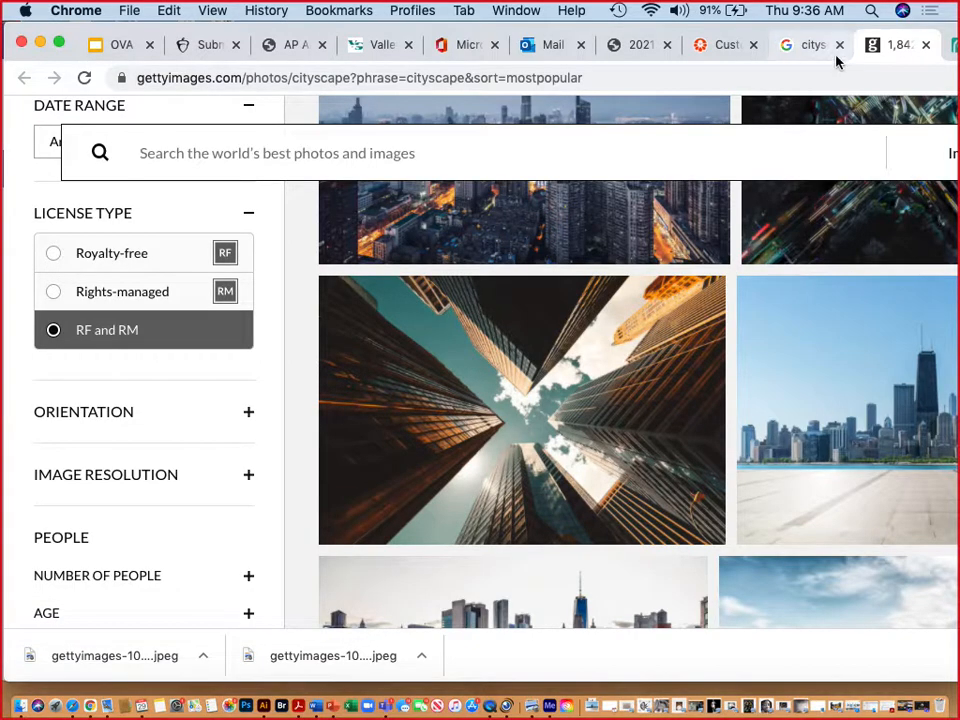
left_click(953, 47)
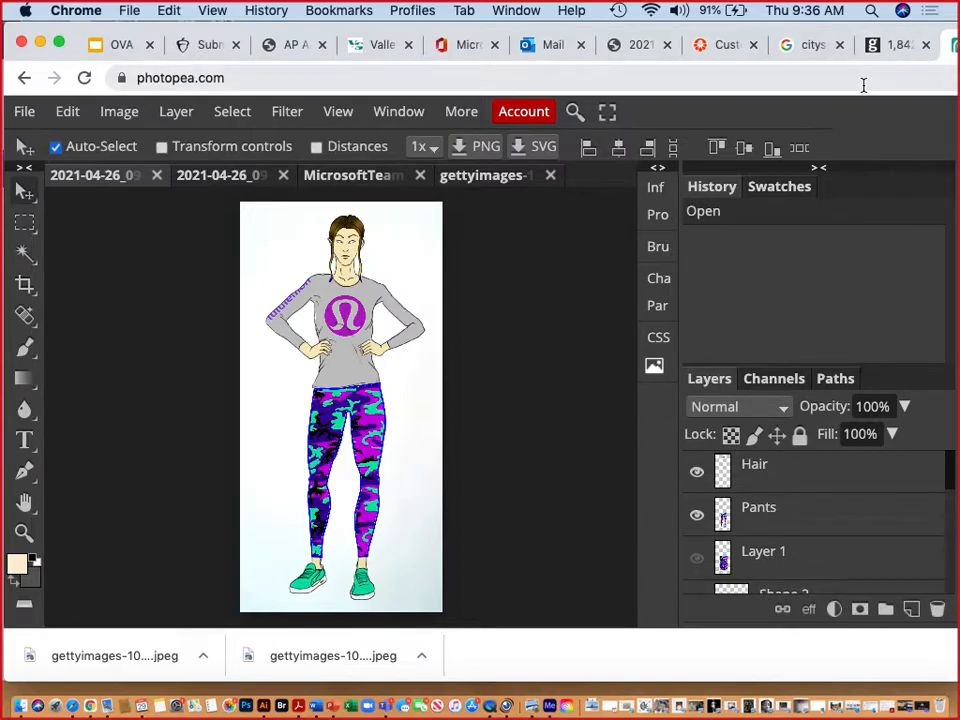
left_click(22, 112)
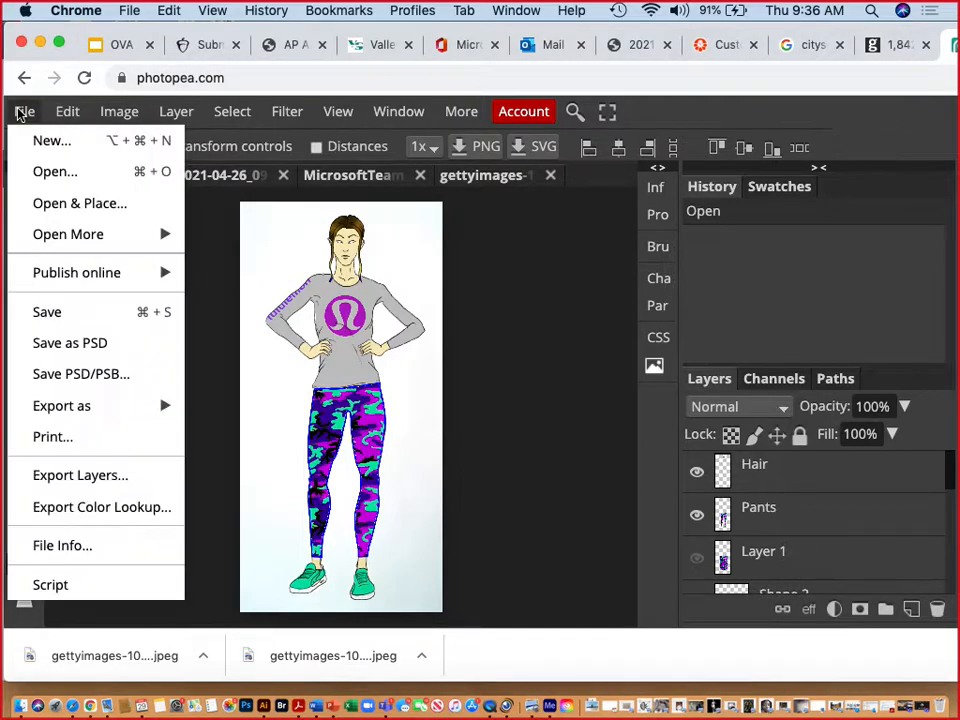
left_click(45, 172)
left_click(428, 184)
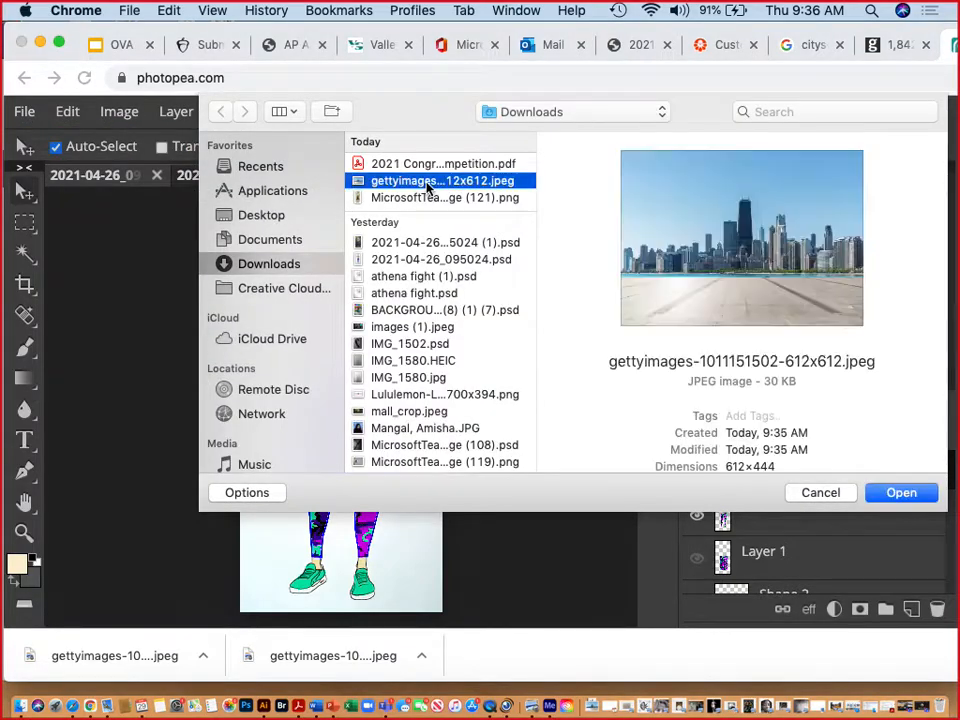
left_click(906, 496)
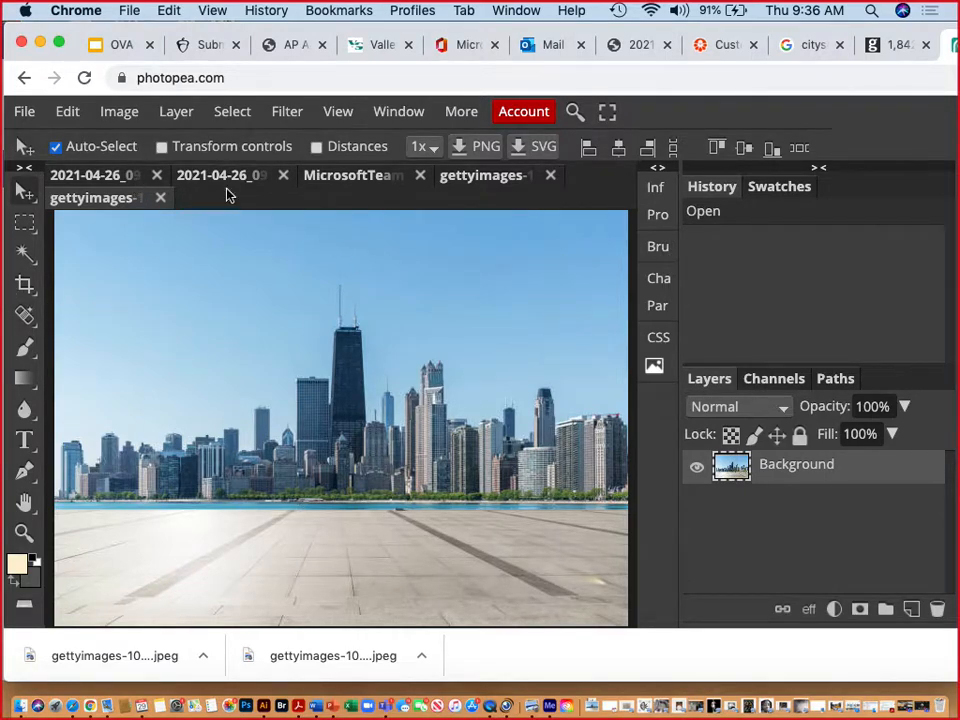
left_click(551, 177)
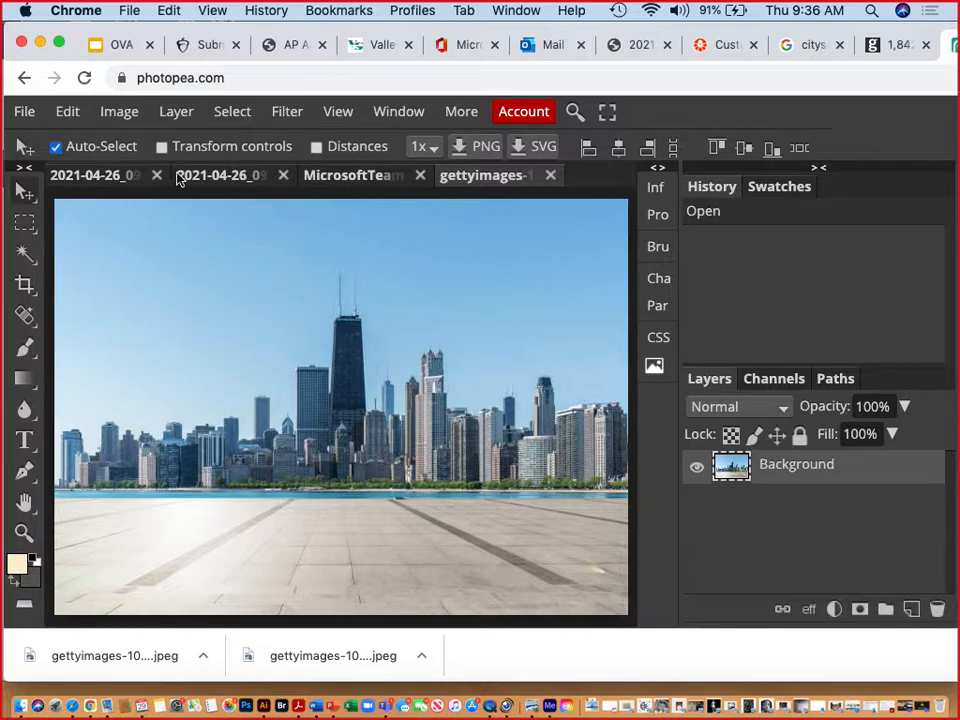
Look through the open documents, comparing the white-background figure, the park-background figure, the trench-coat figure and the skyline photo
left_click(383, 184)
left_click(249, 182)
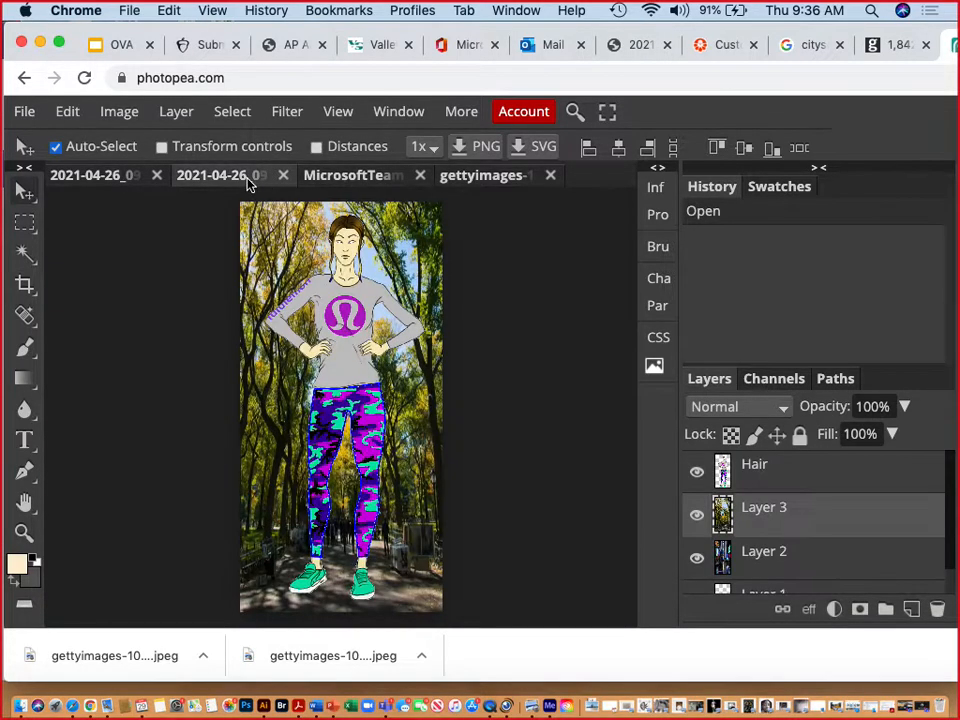
left_click(114, 180)
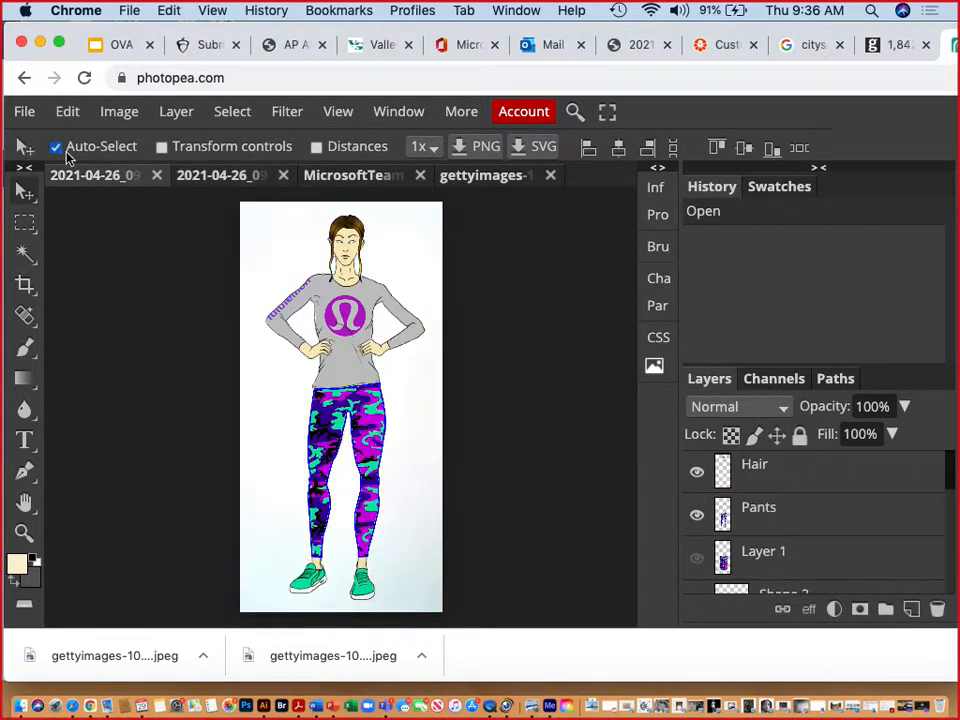
left_click(234, 177)
left_click(355, 187)
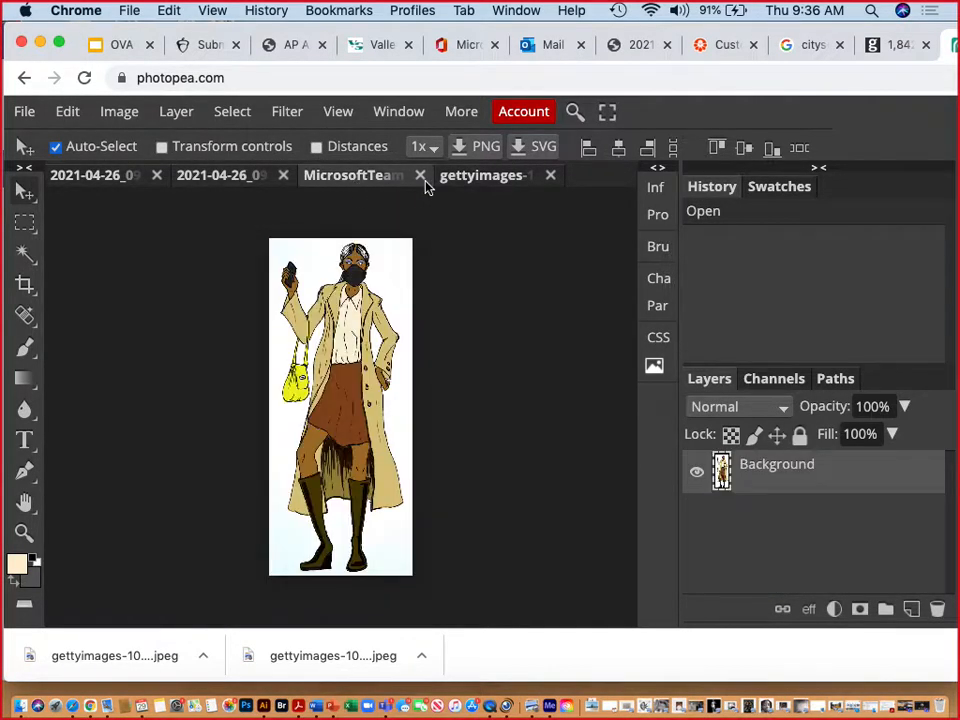
left_click(482, 186)
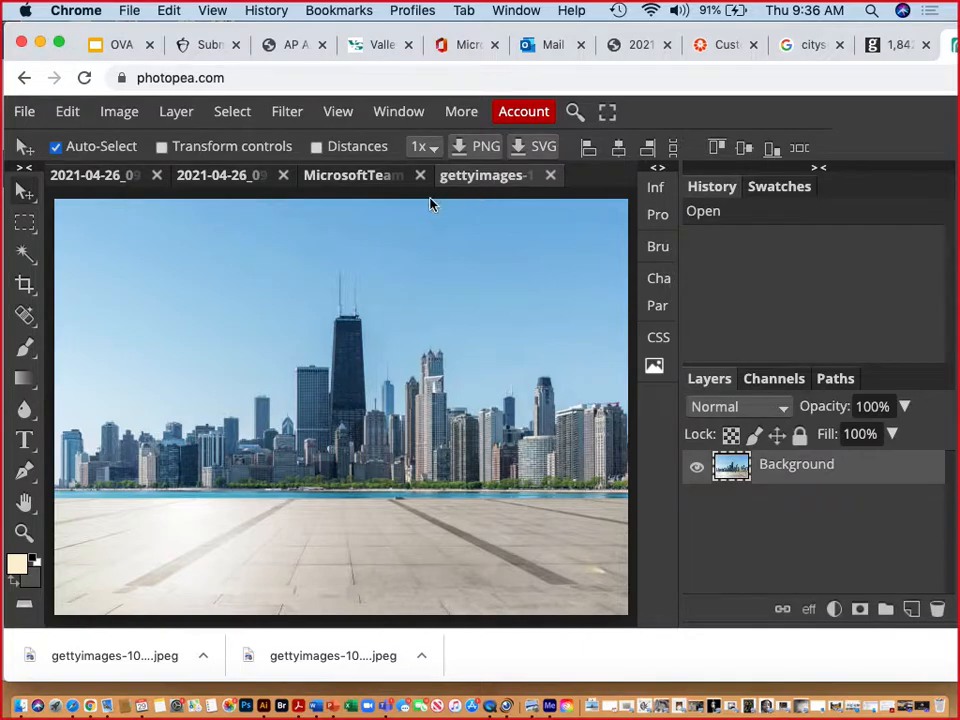
left_click(222, 184)
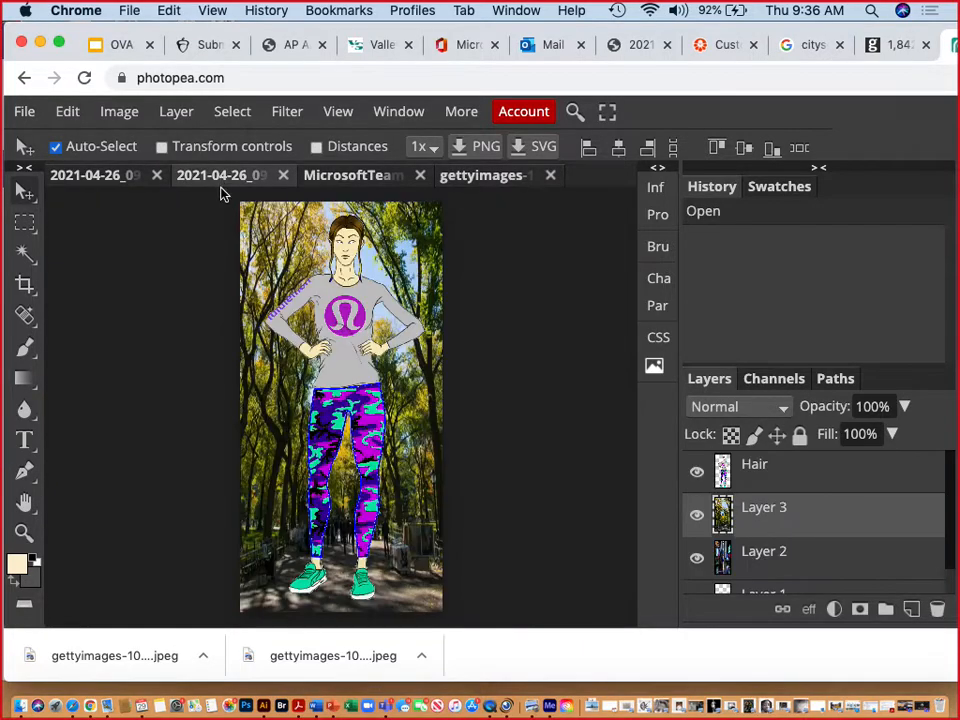
In the white-background figure document, merge every layer except the hidden Layer 1 into one, and check it by toggling its visibility
left_click(112, 178)
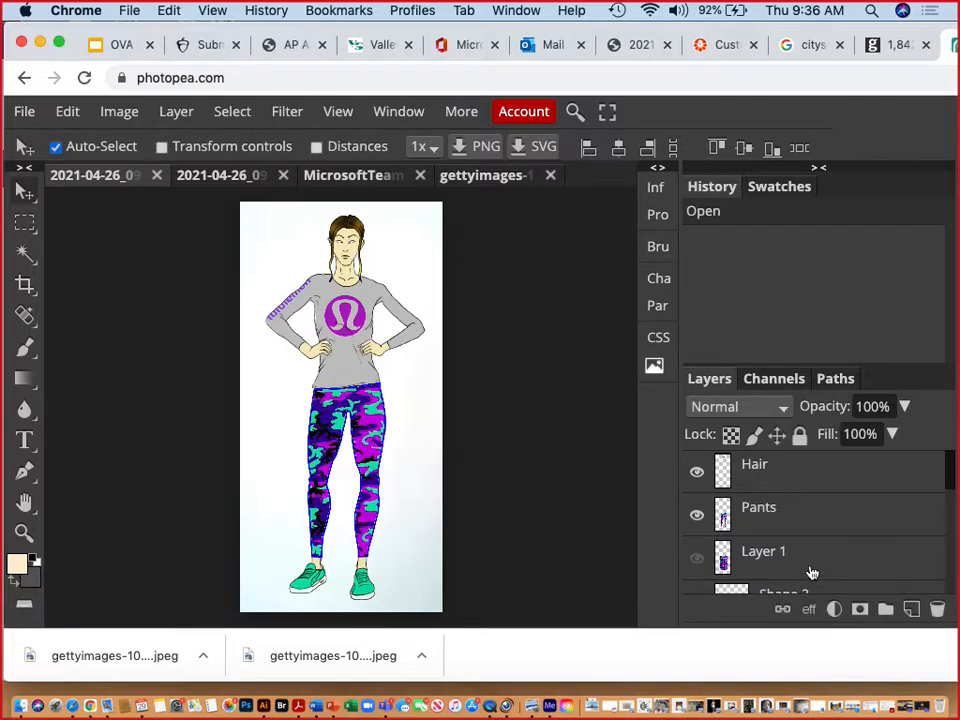
scroll(812, 572, "down", 8)
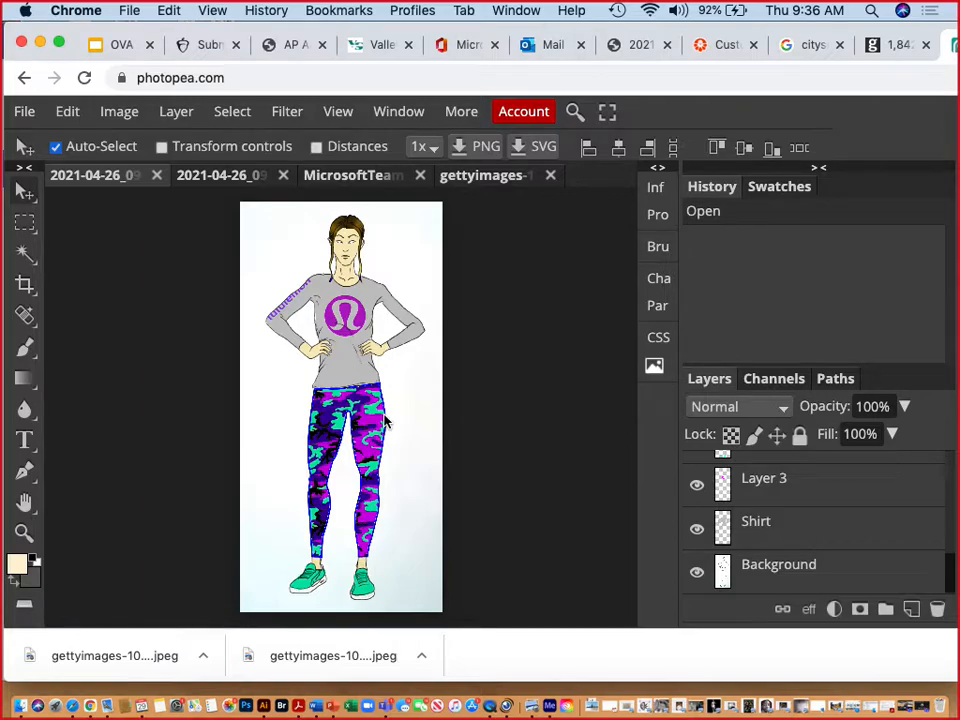
key("super+e")
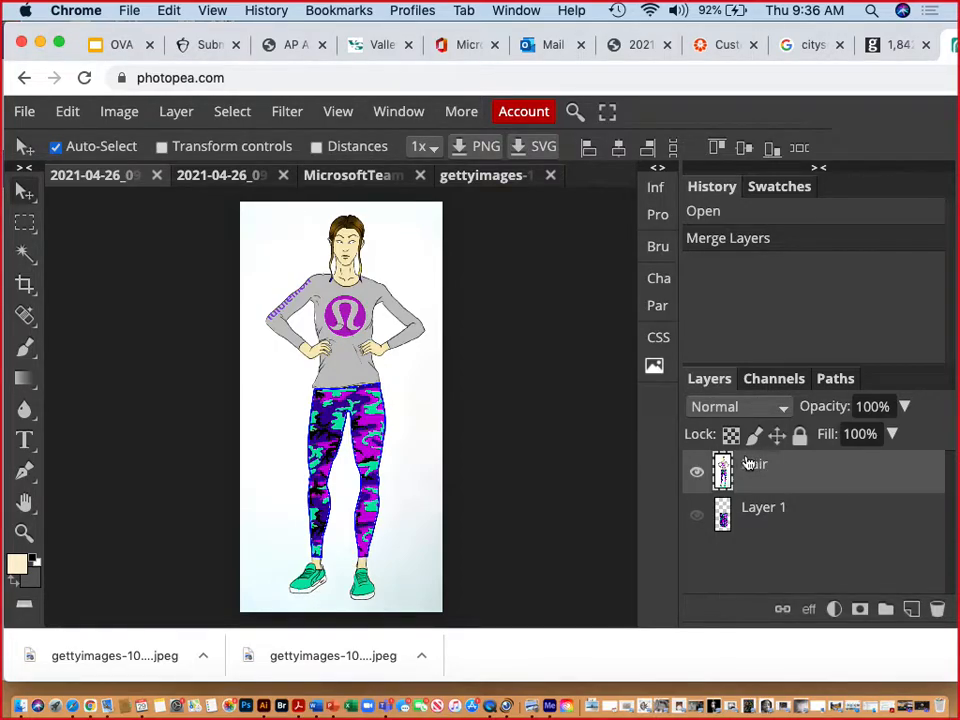
left_click(696, 471)
left_click(696, 471)
Delete the hidden Layer 1, and hide and show the merged Hair layer to check that it holds the whole drawing
left_click(740, 510)
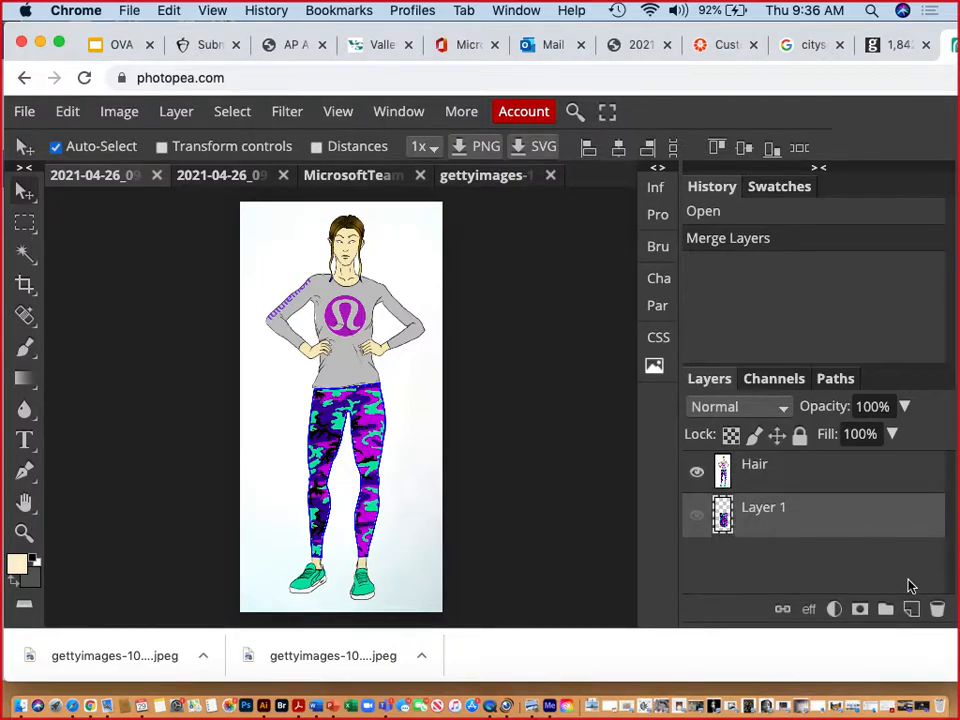
left_click(937, 609)
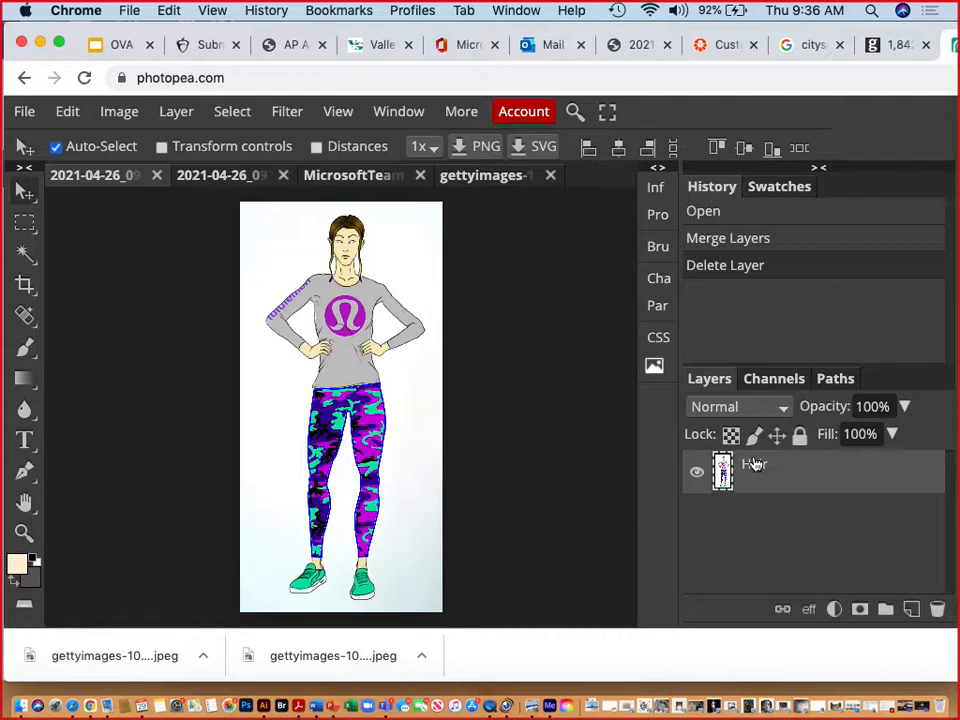
left_click(698, 475)
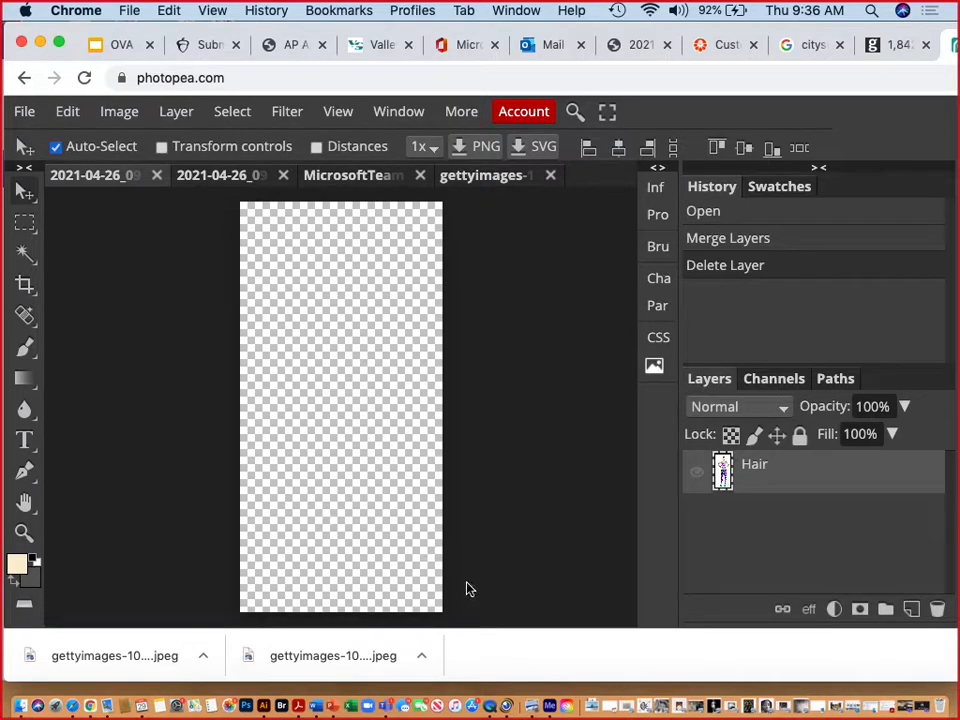
left_click(697, 474)
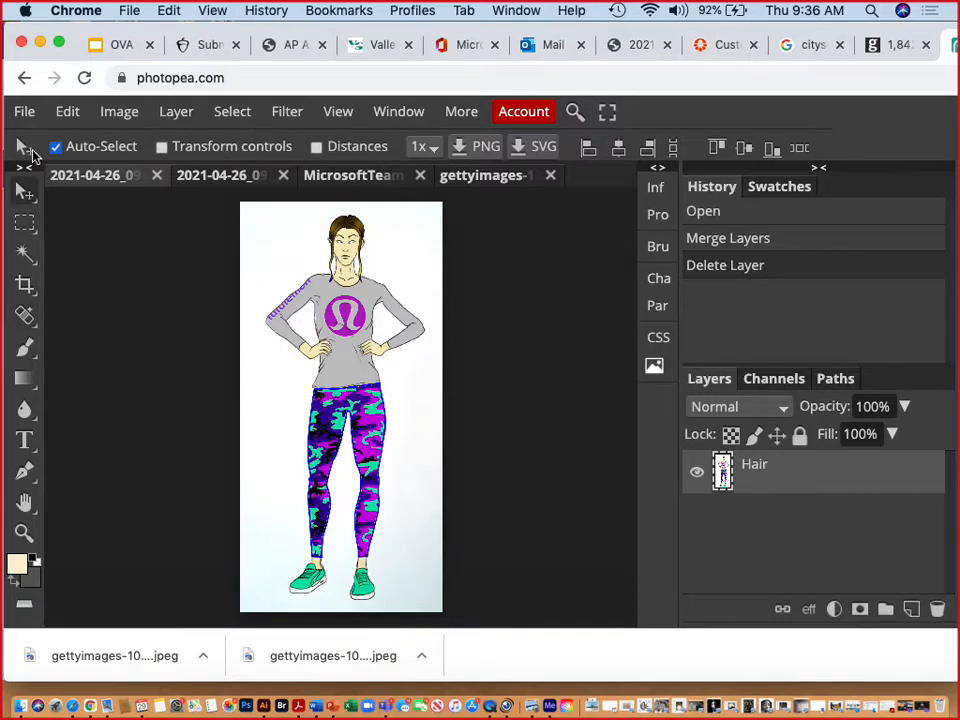
Activate the Magic Wand and try it at tolerance 30 on the grey shirt, a patch of the leggings and the face
left_click(24, 258)
right_click(24, 258)
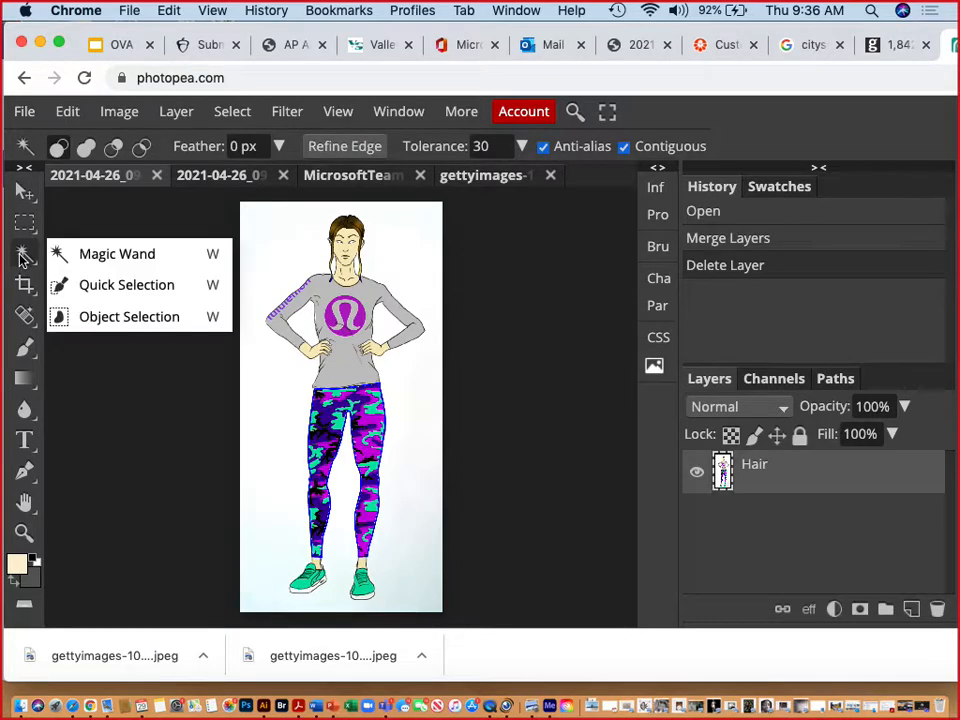
left_click(57, 256)
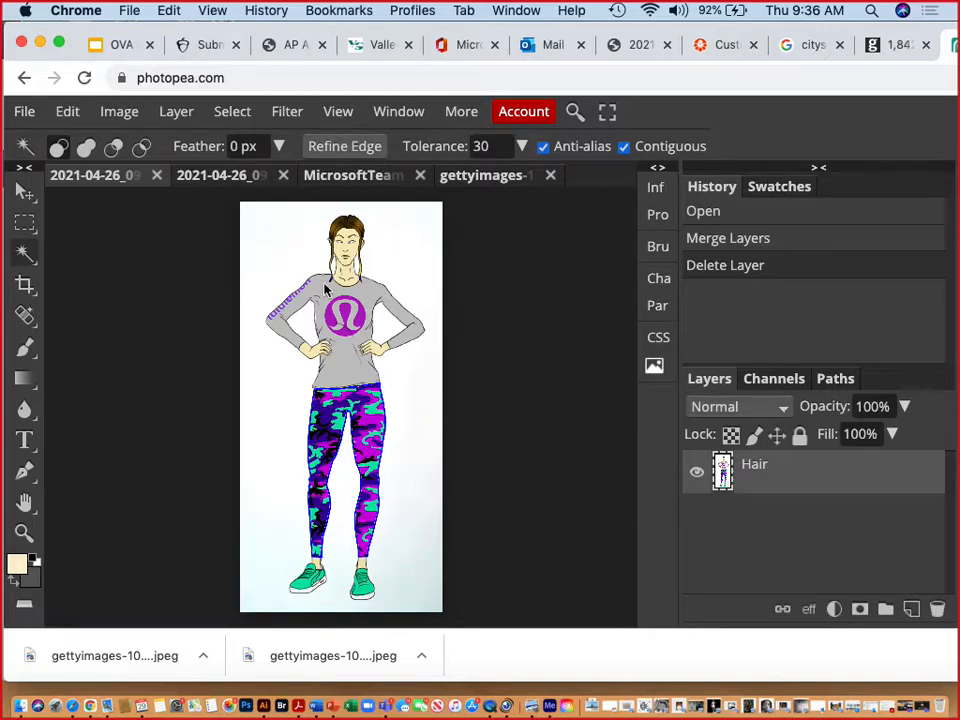
left_click(283, 305)
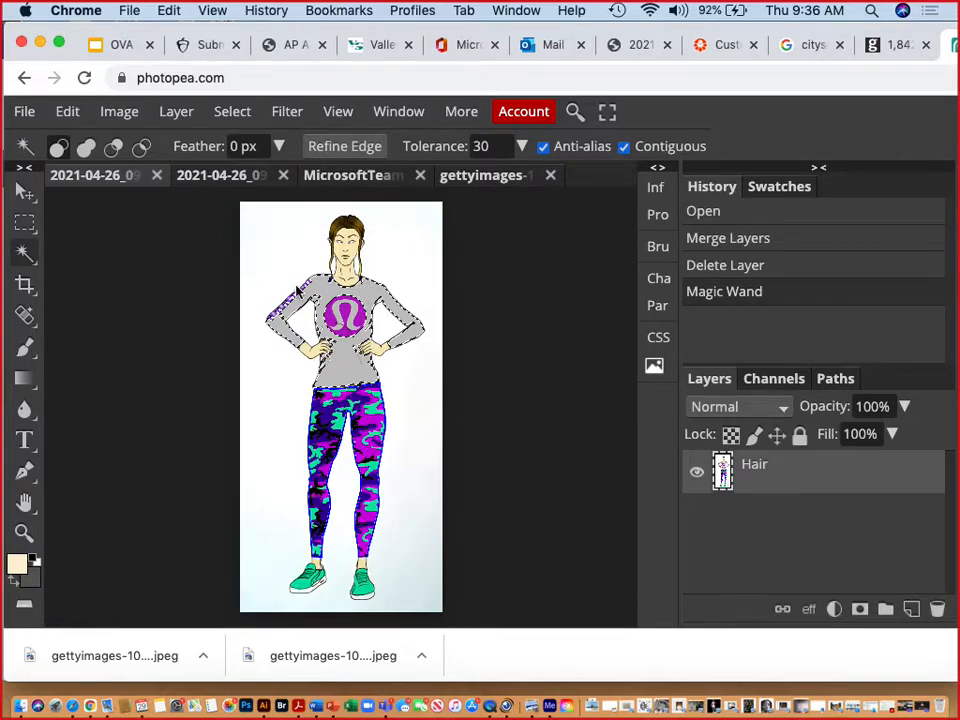
left_click(370, 425)
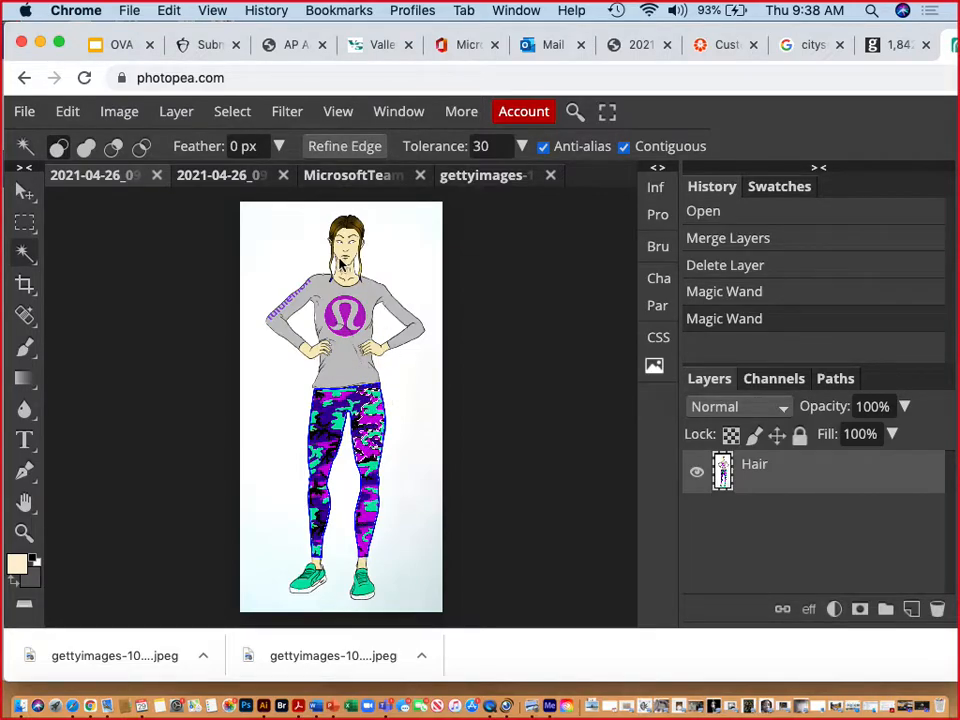
left_click(345, 256)
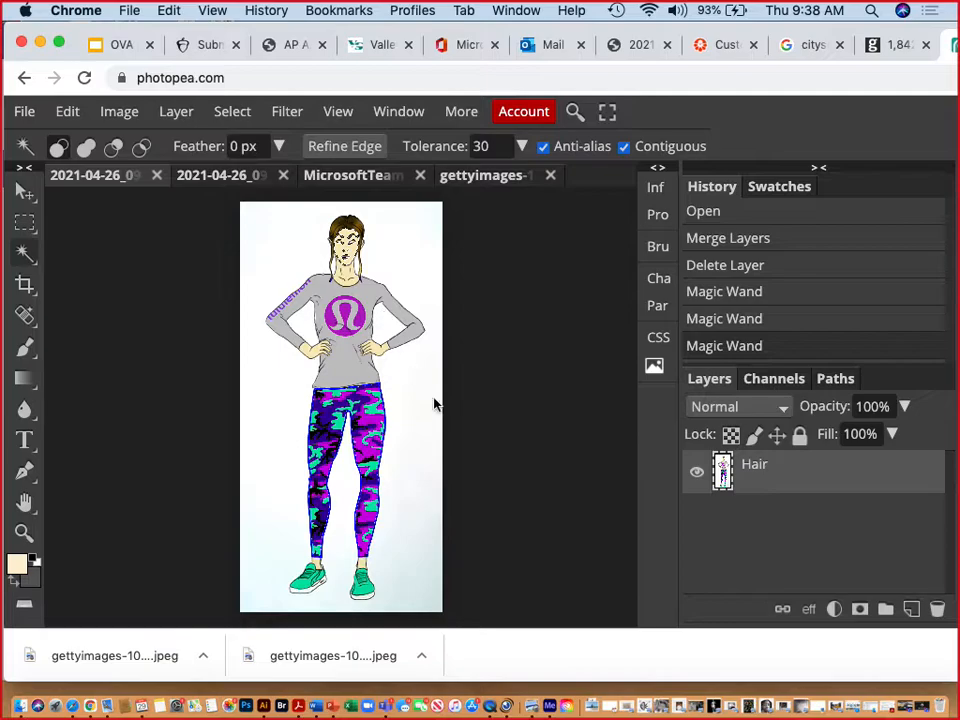
Select the white background with the Magic Wand at tolerance 30, deselect it, and reselect it with the tolerance set to 60
left_click(278, 230)
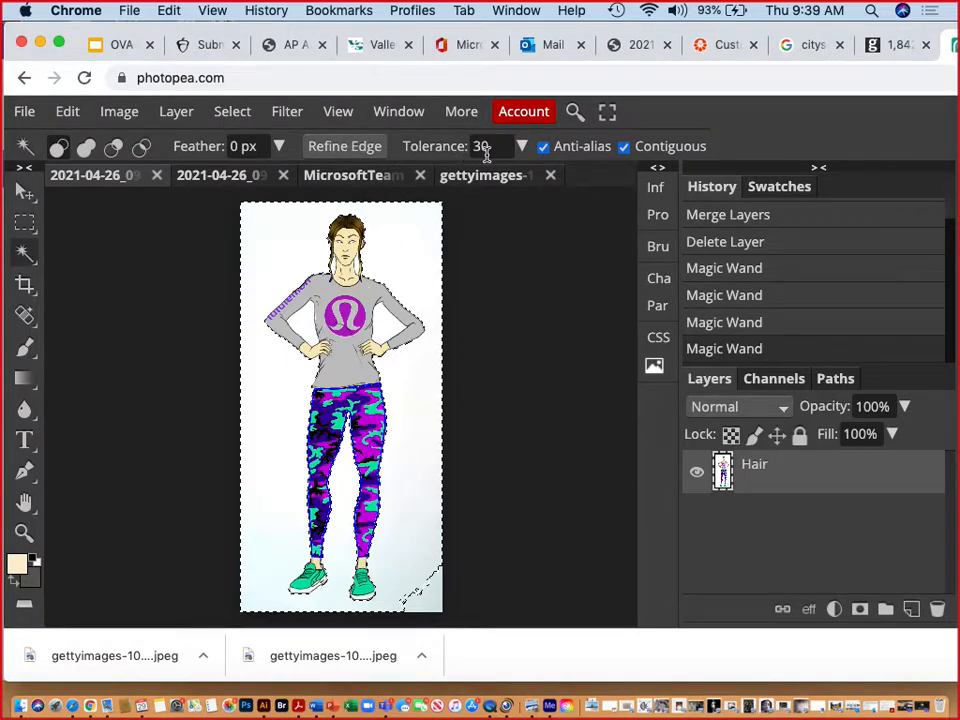
key("super+d")
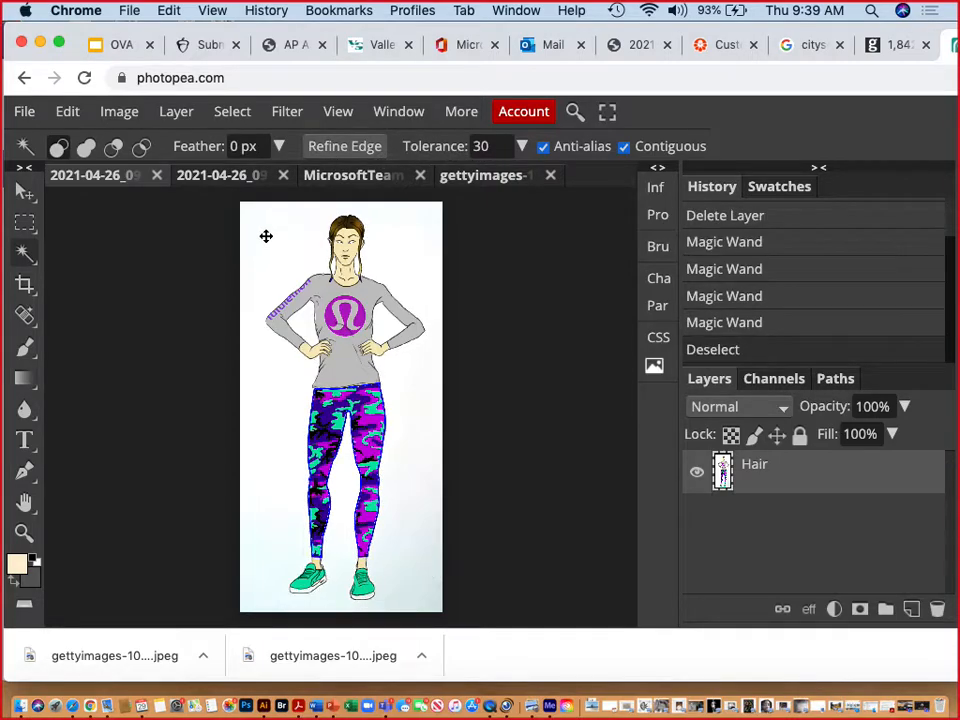
left_click(481, 146)
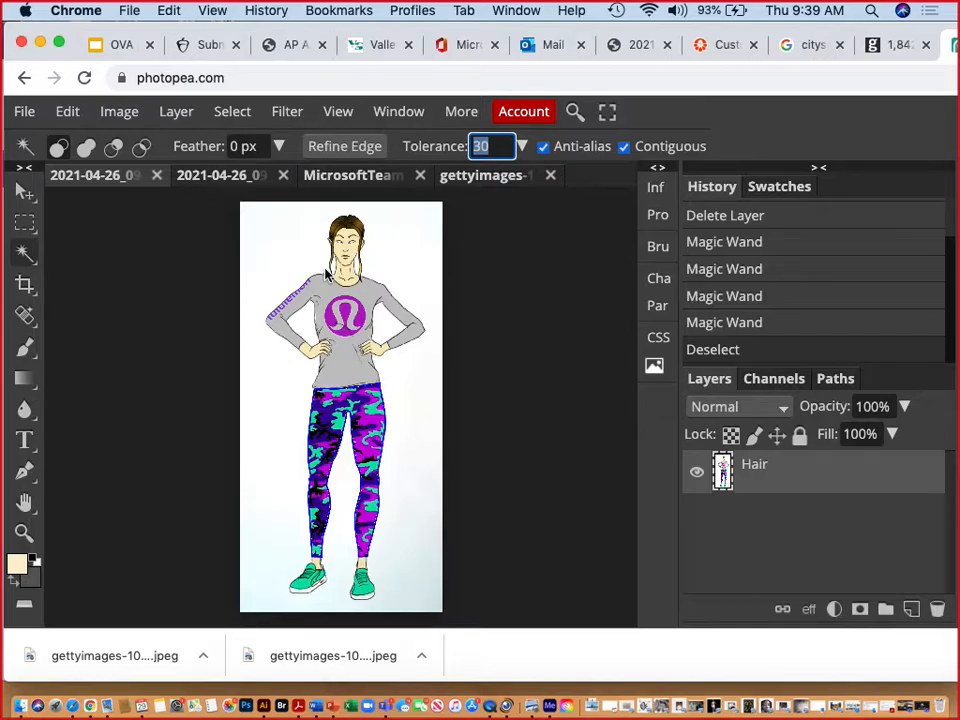
type("0")
left_click(266, 267)
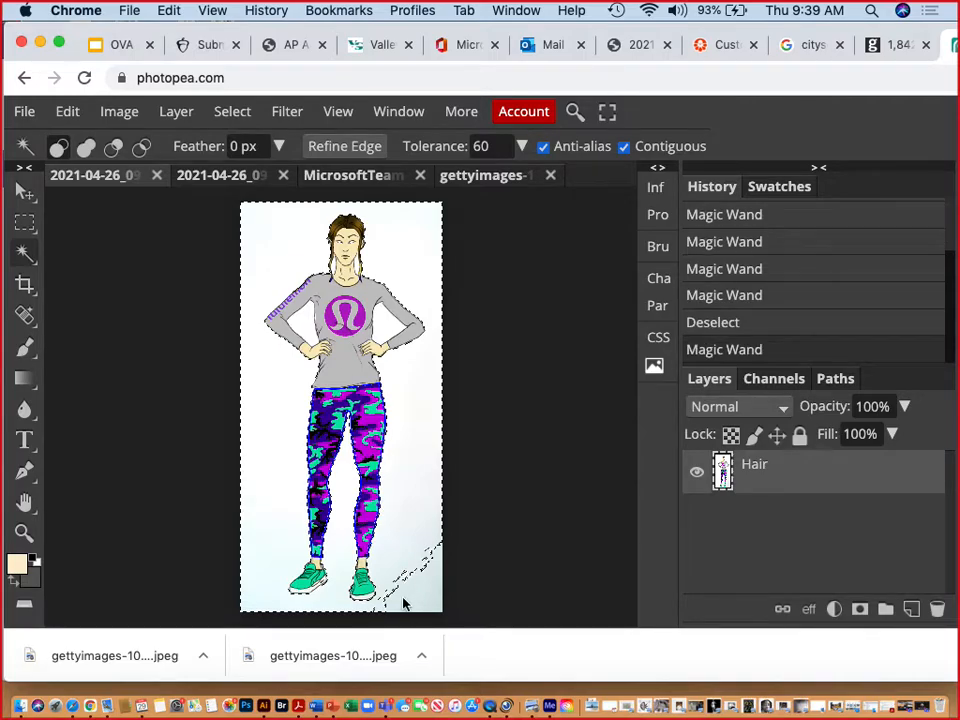
Set the Magic Wand tolerance to 15 and reselect the white background around the figure
left_click(481, 146)
type("15")
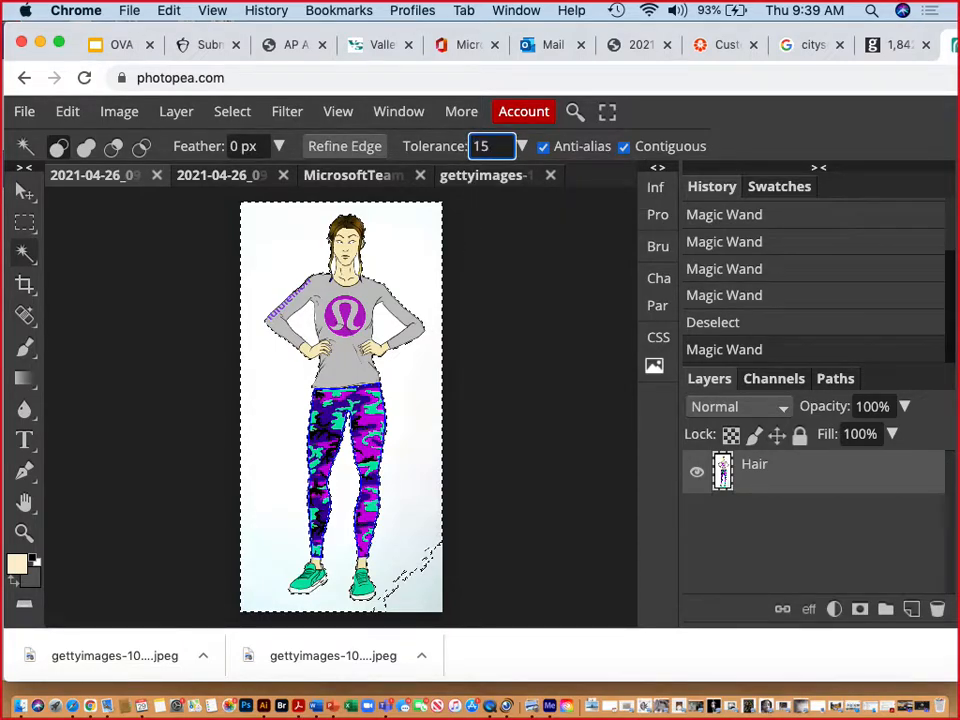
left_click(275, 244)
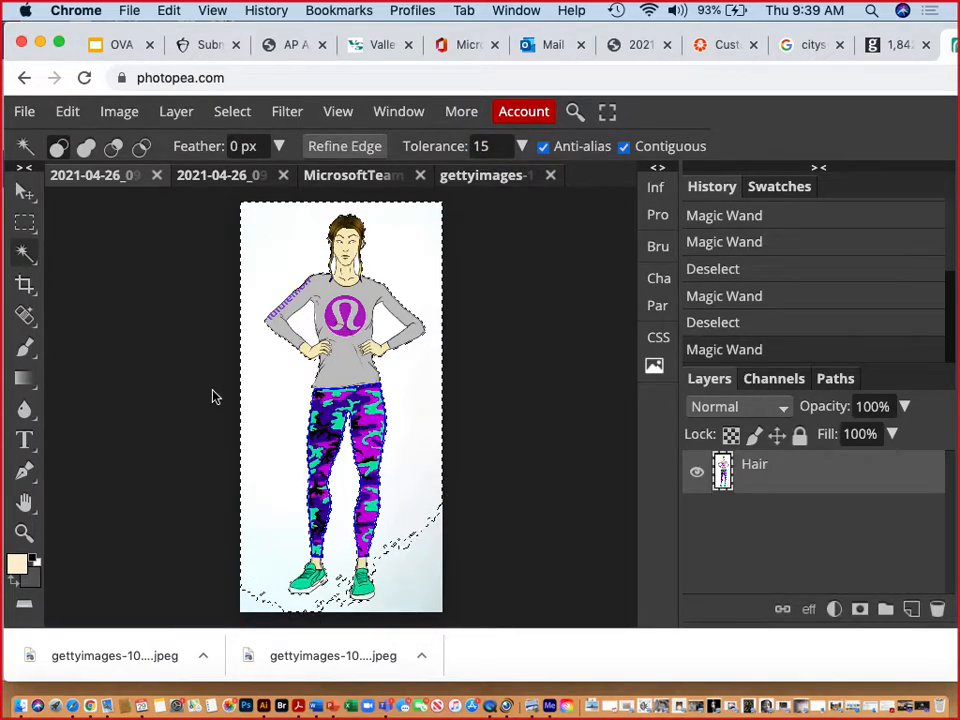
Try selecting the white background with the Magic Wand at tolerance 80 and at tolerance 65
left_click(476, 146)
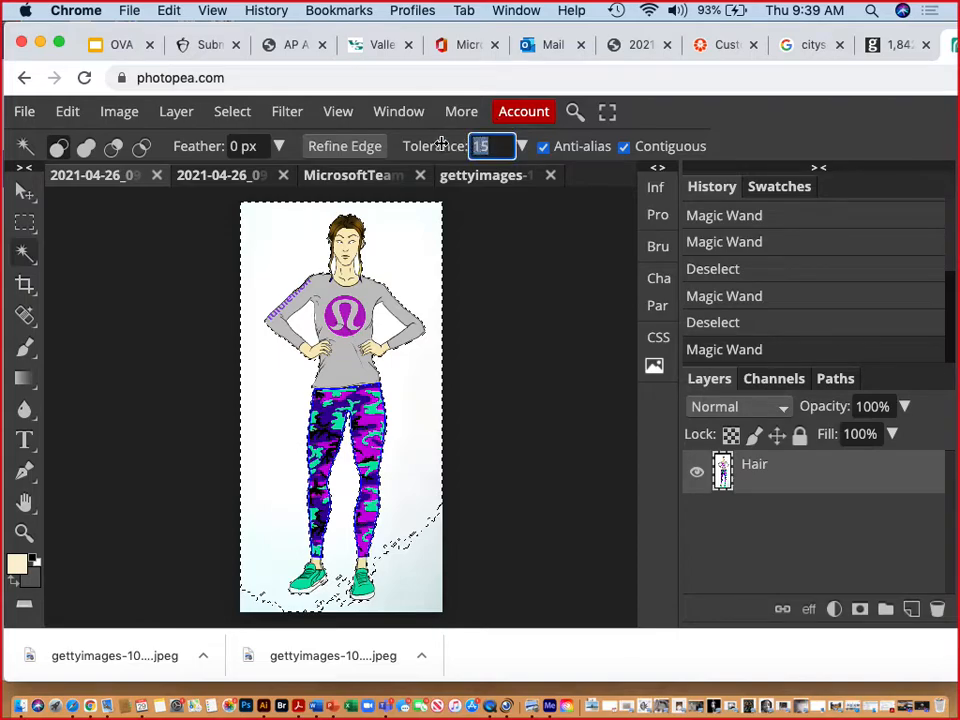
type("80")
key("super+d")
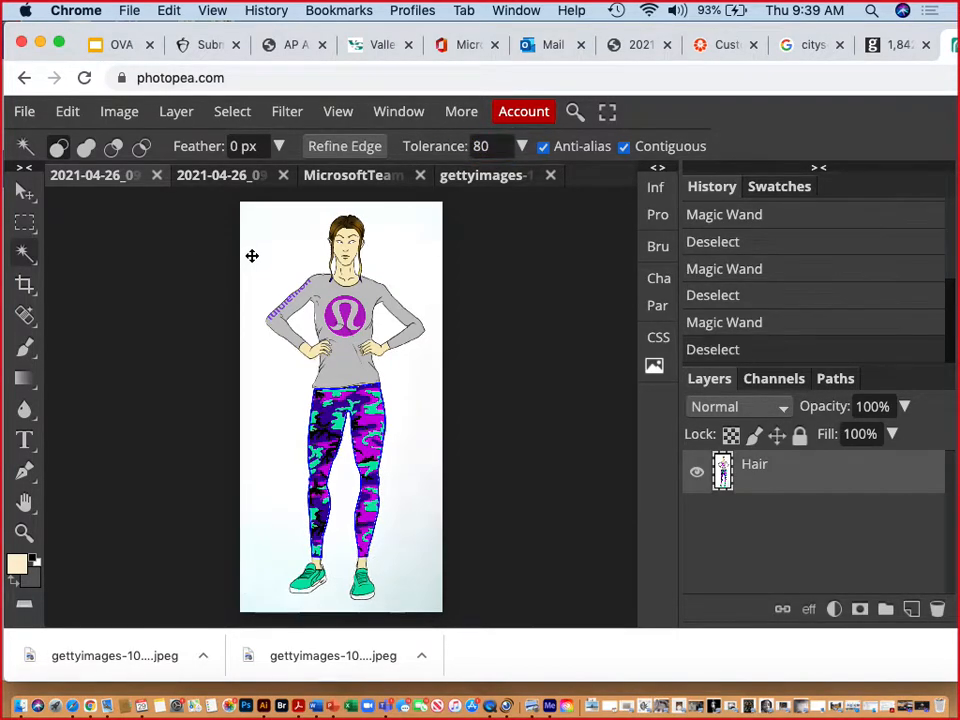
left_click(252, 256)
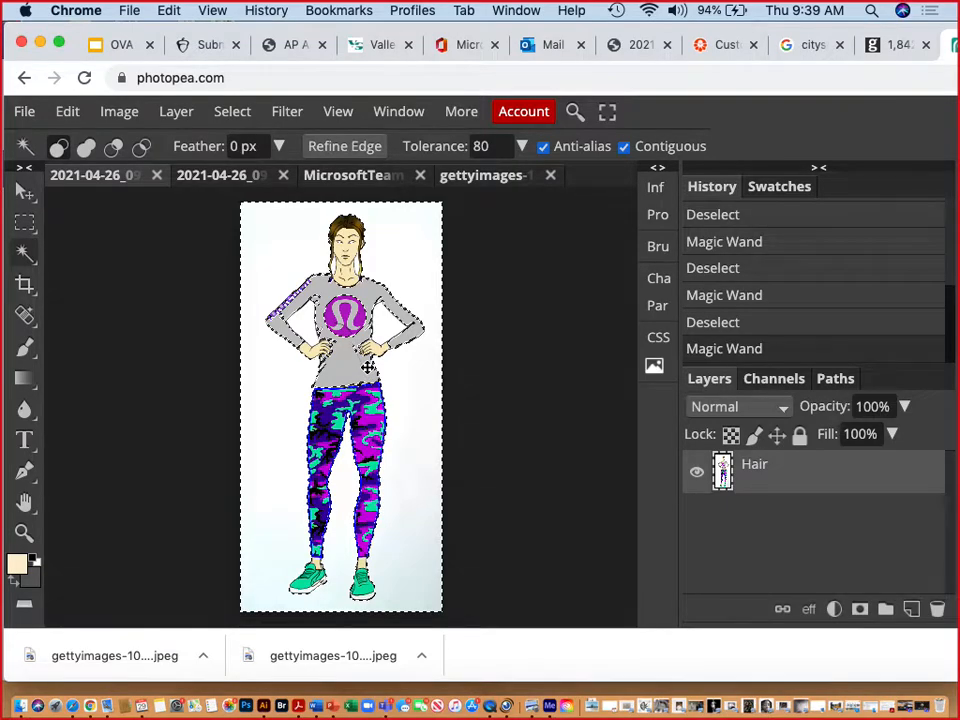
left_click(491, 146)
type("65")
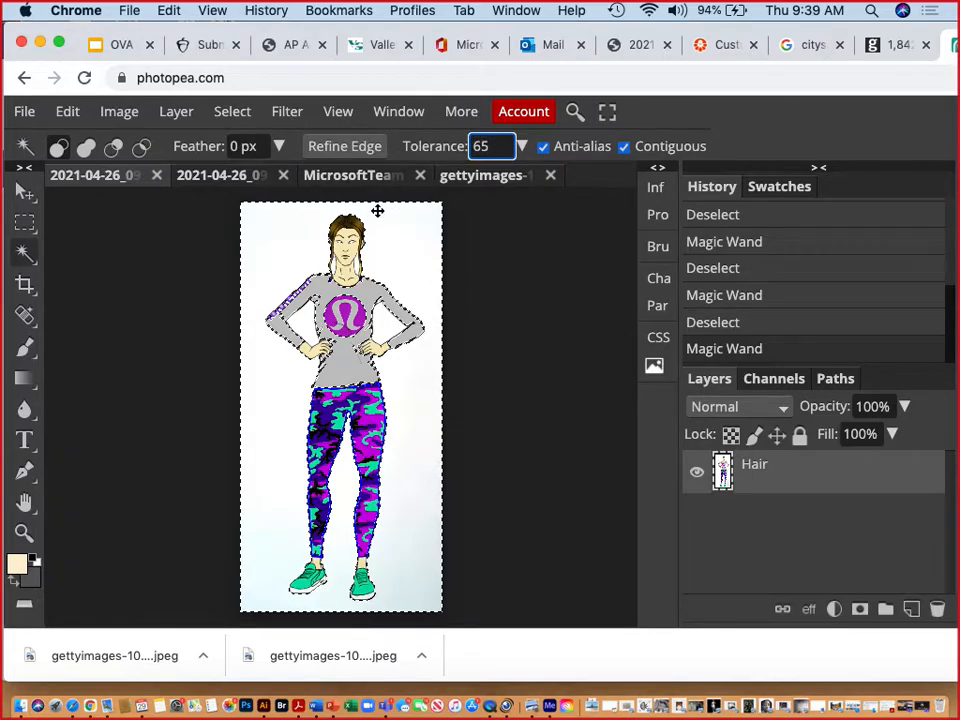
left_click(288, 232)
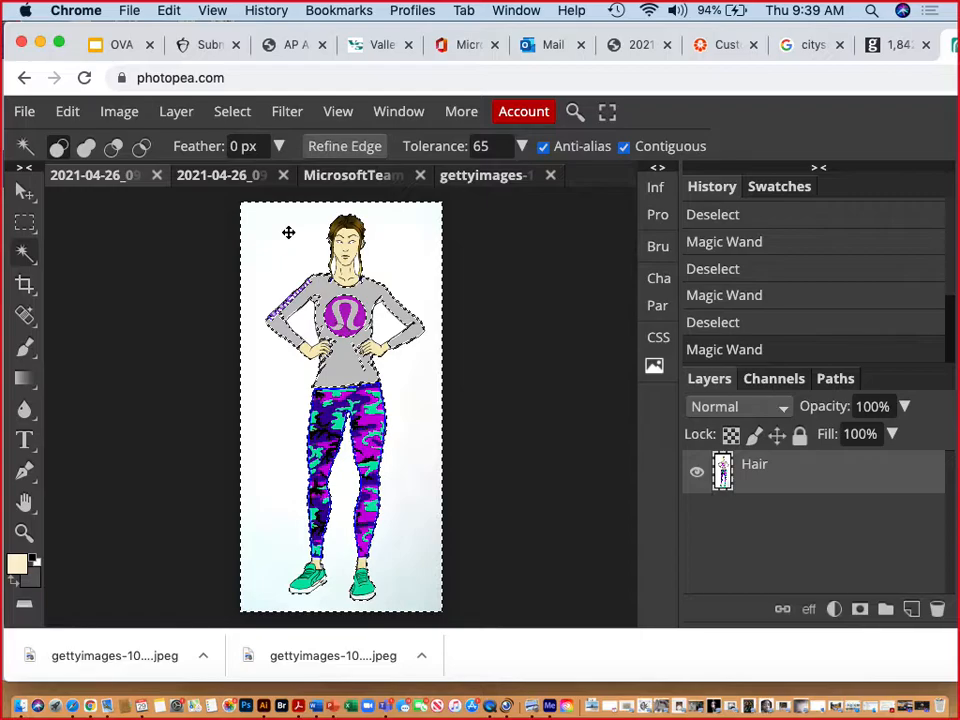
Set the Magic Wand tolerance to 50, reselect the white background around the figure and clear it
left_click(488, 146)
type("50")
left_click(257, 238)
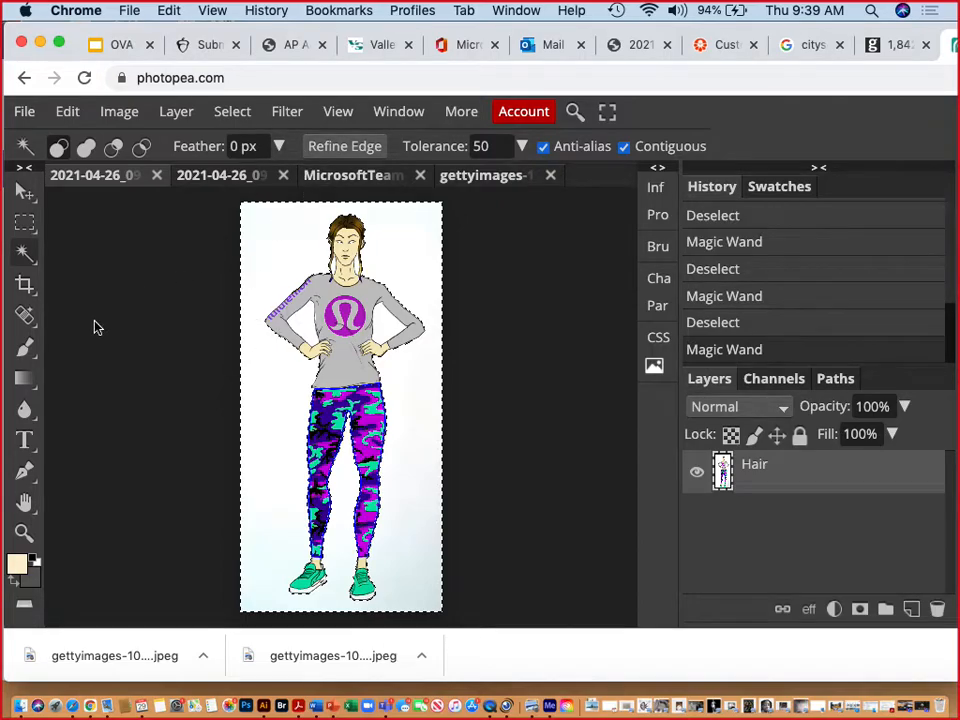
key("Delete")
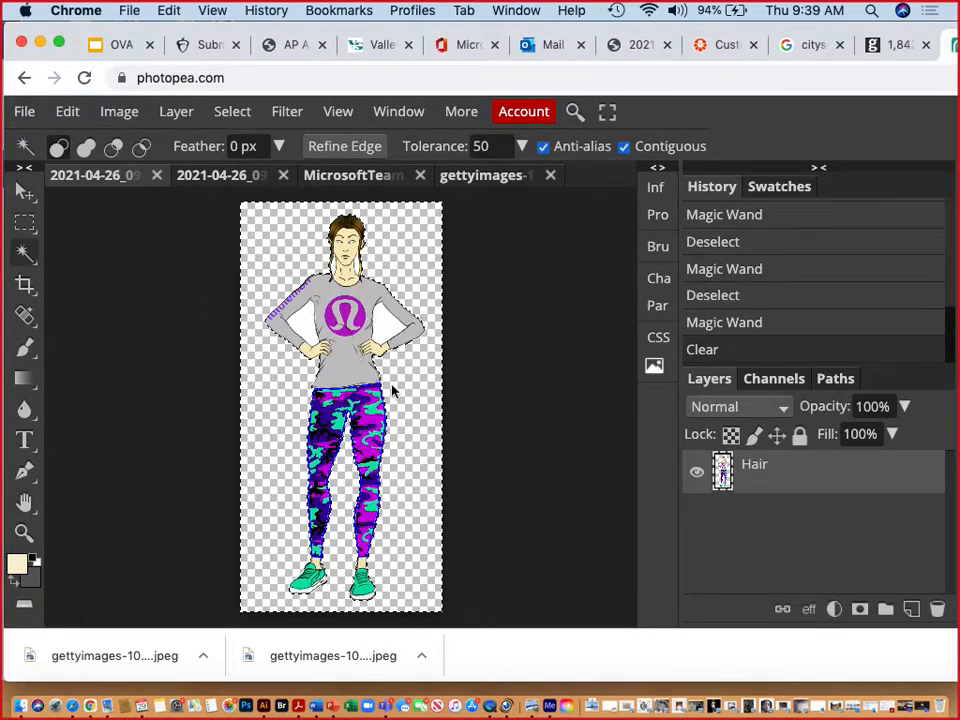
key("super+z")
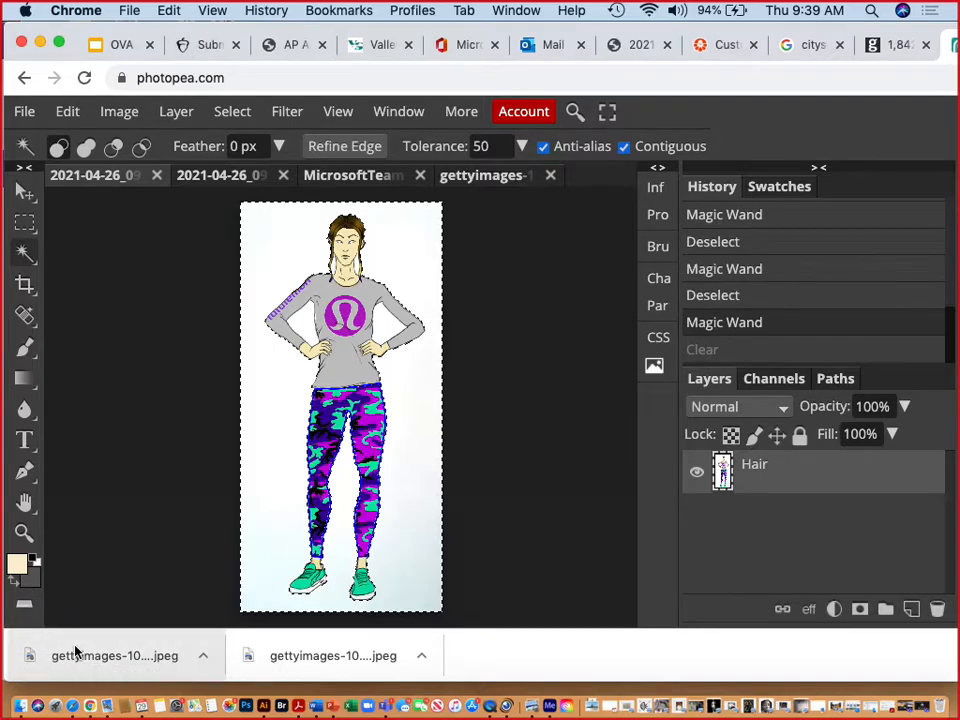
key("Delete")
key("Delete")
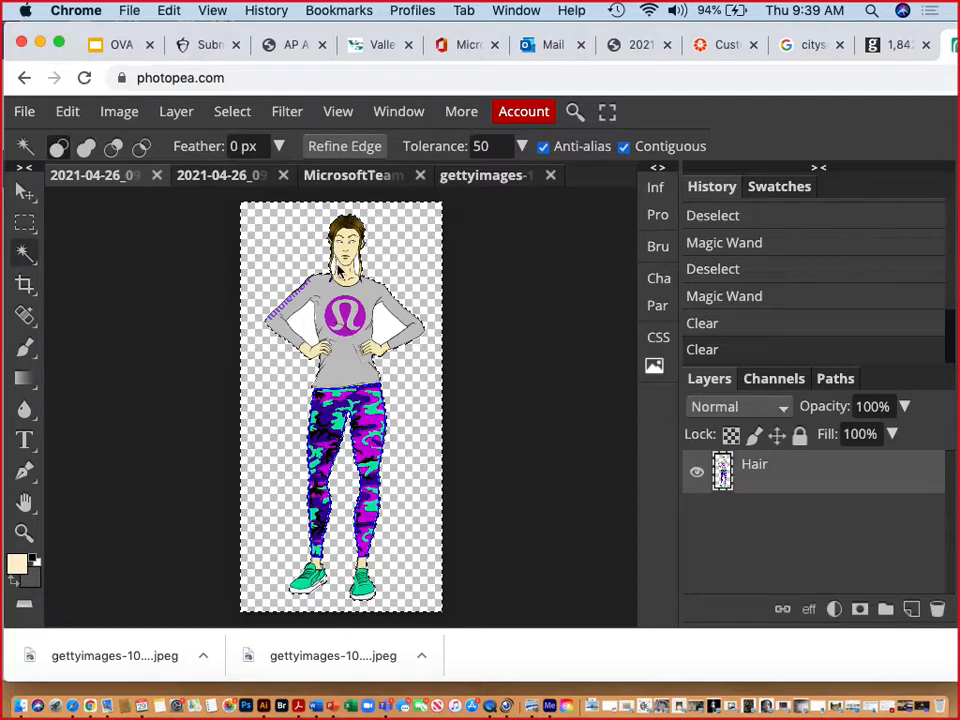
Select and clear the white gaps enclosed between each arm and the torso with the Magic Wand
left_click(306, 322)
key("Delete")
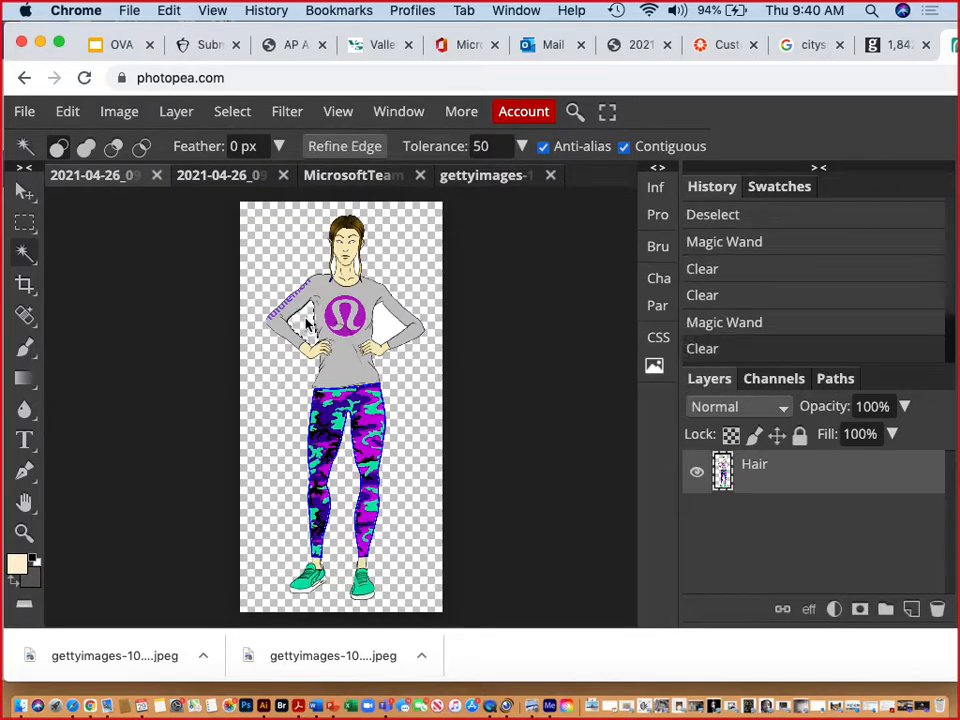
left_click(388, 328)
key("Delete")
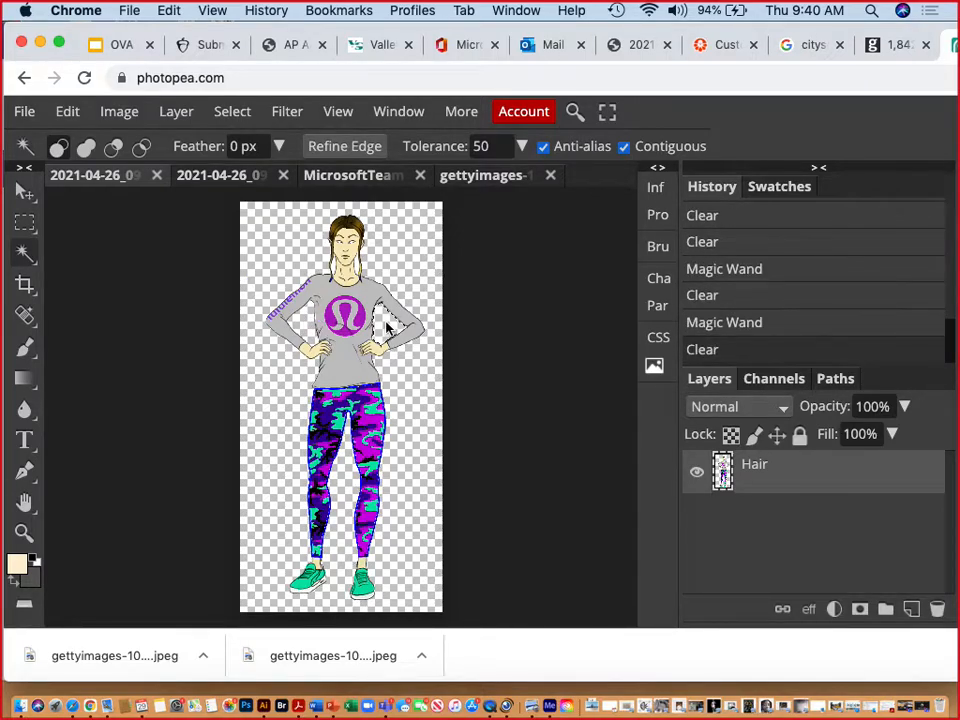
Select and clear the white gaps between the neck and the hair strands on both sides, and deselect
key("super+equal")
key("super+equal")
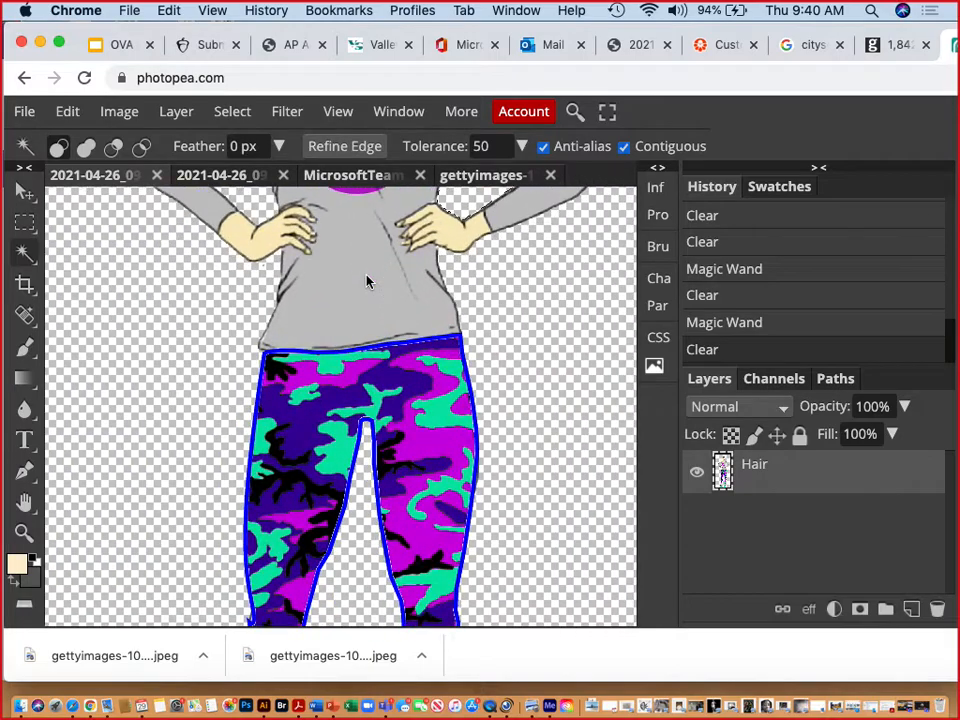
scroll(368, 283, "up", 6)
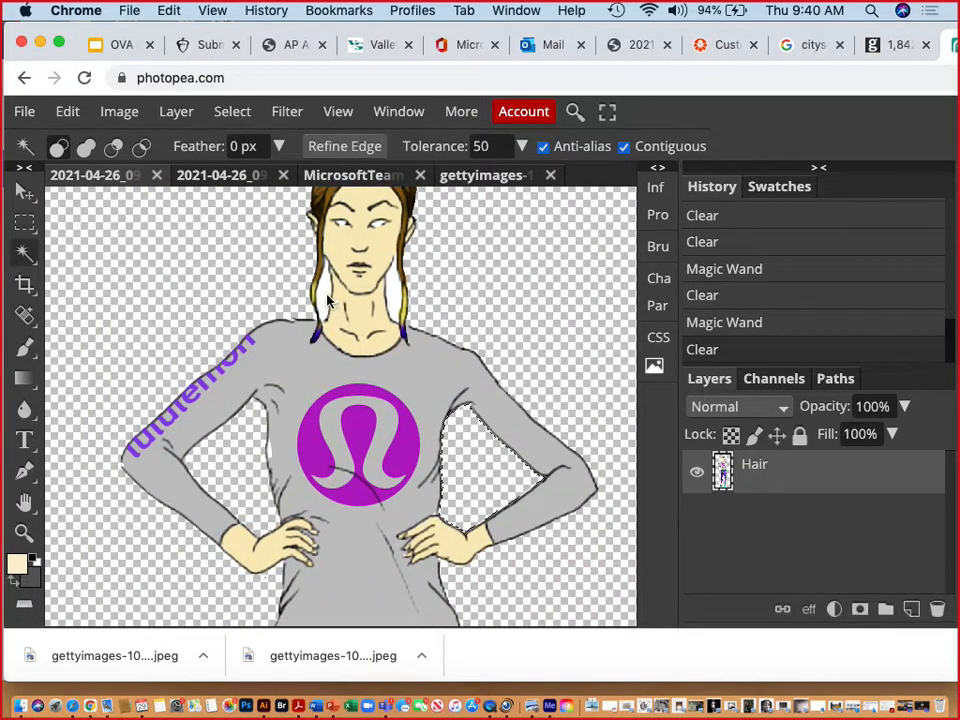
left_click(328, 300)
key("Delete")
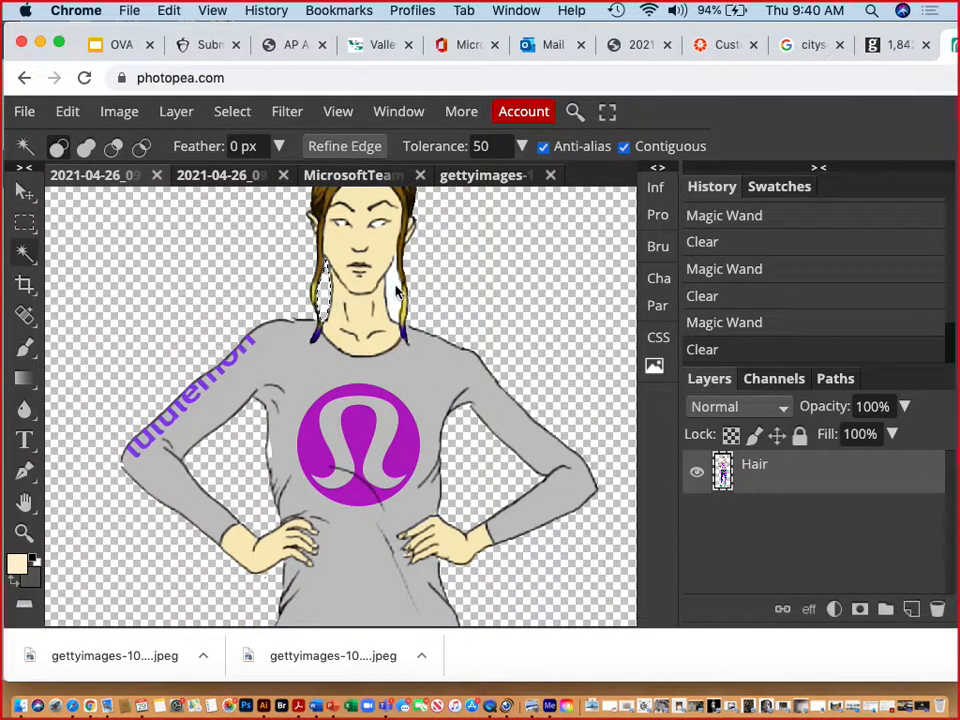
left_click(394, 289)
key("Delete")
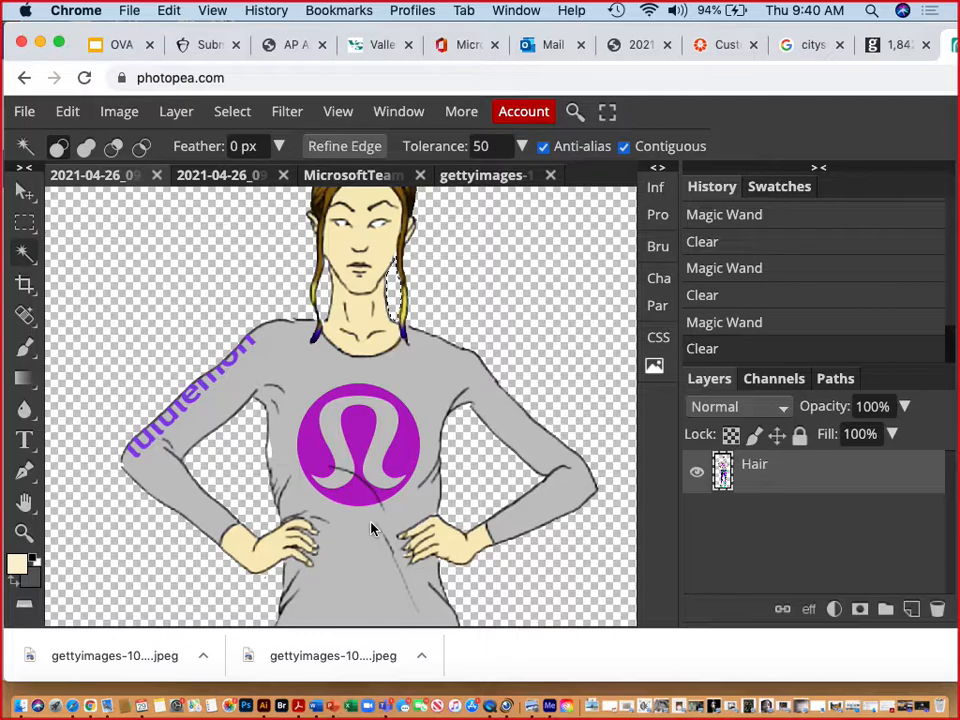
key("super+minus")
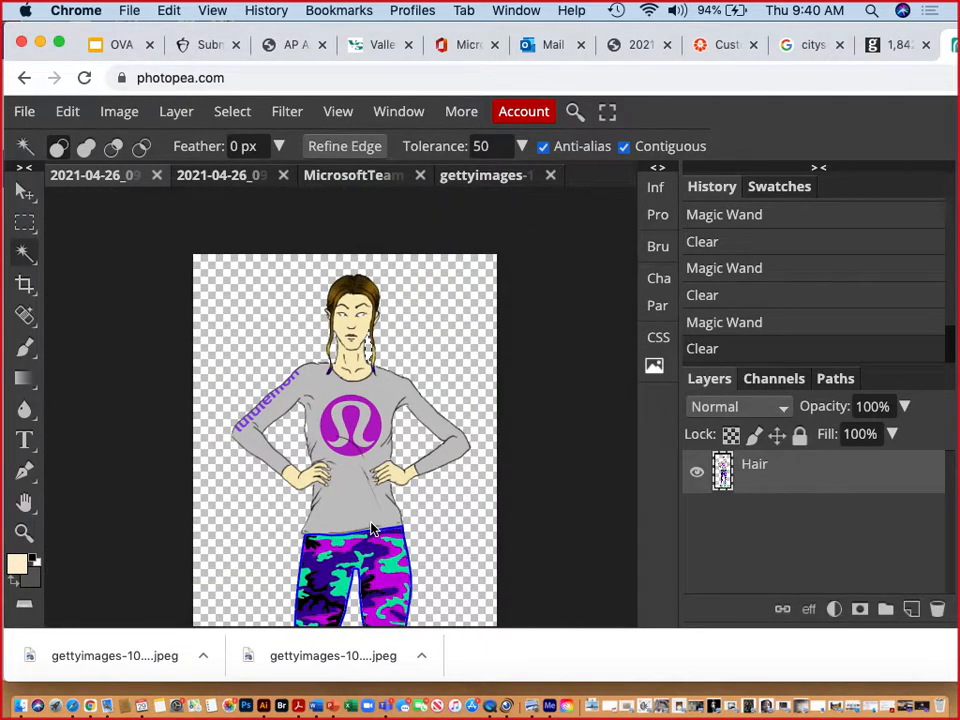
key("super+minus")
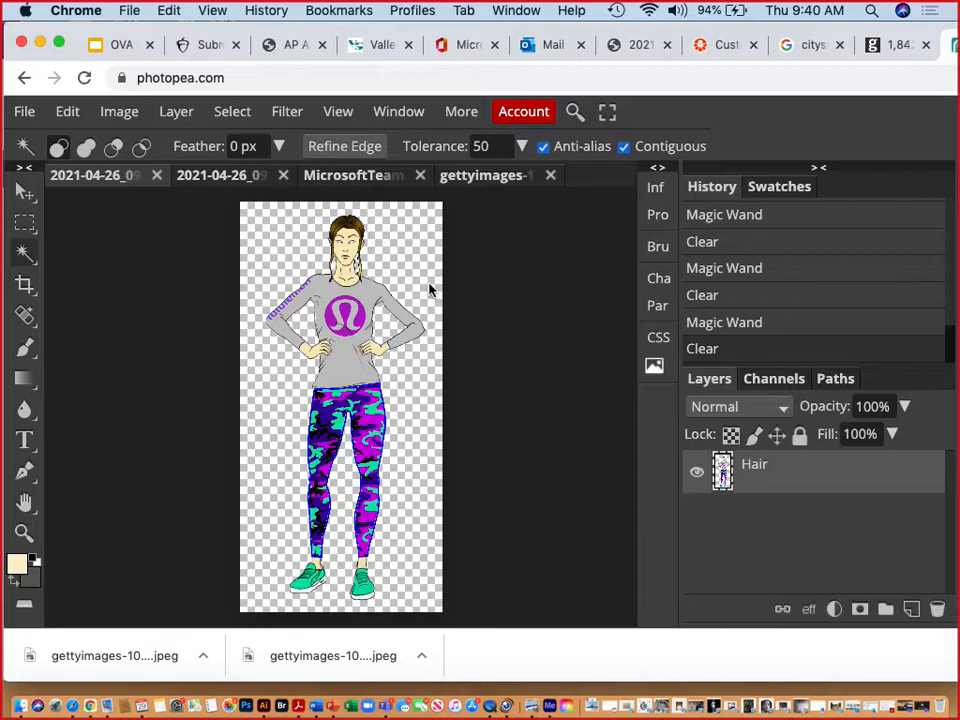
key("super+d")
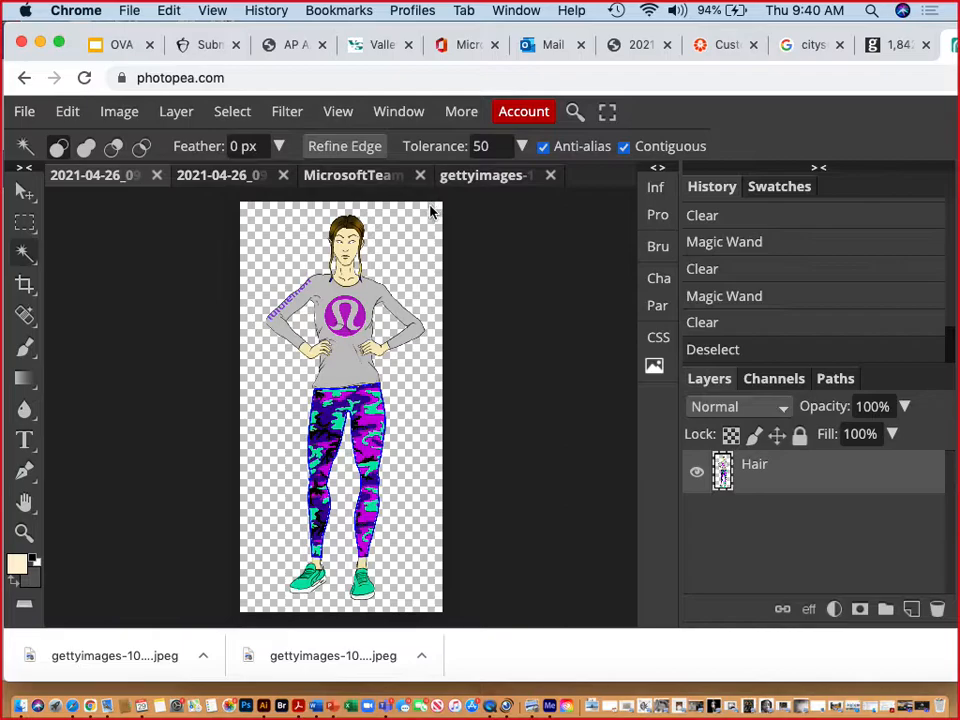
left_click(465, 180)
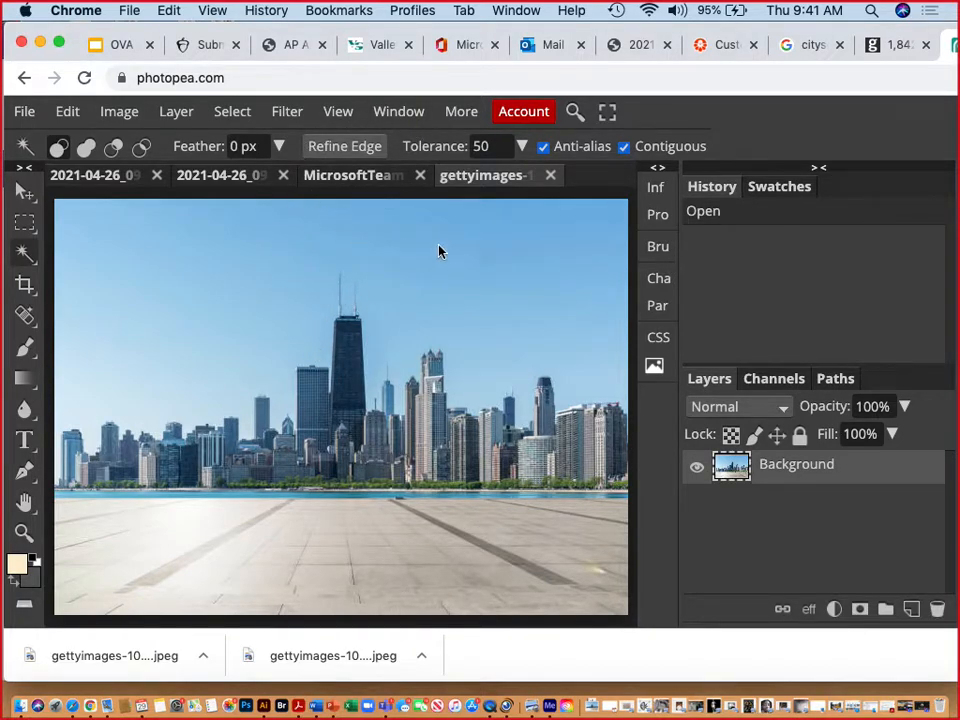
left_click(340, 175)
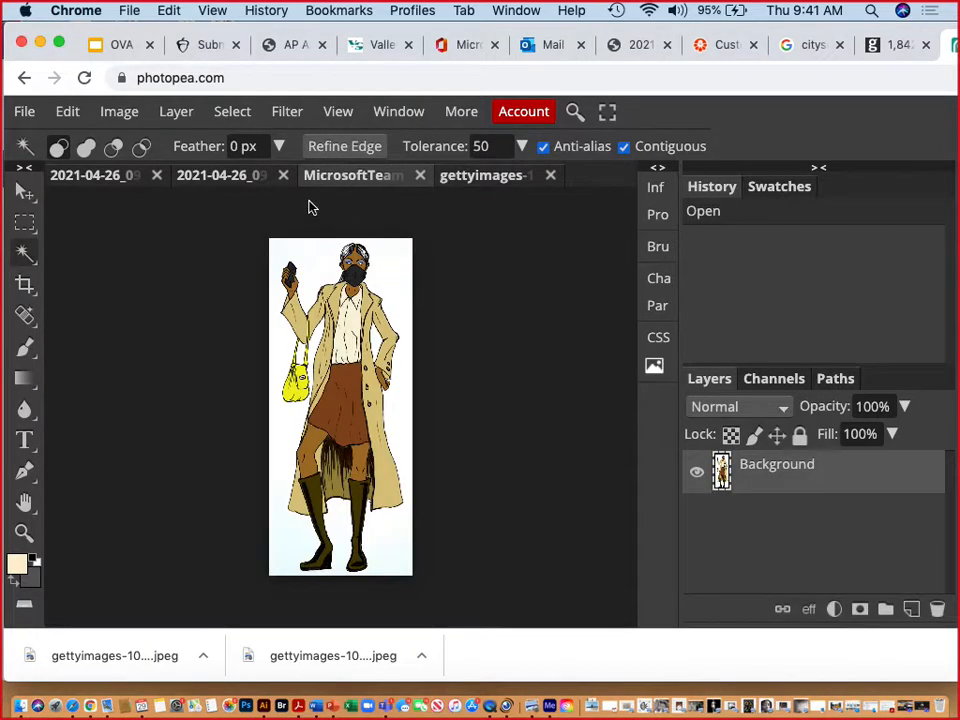
left_click(229, 178)
left_click(114, 180)
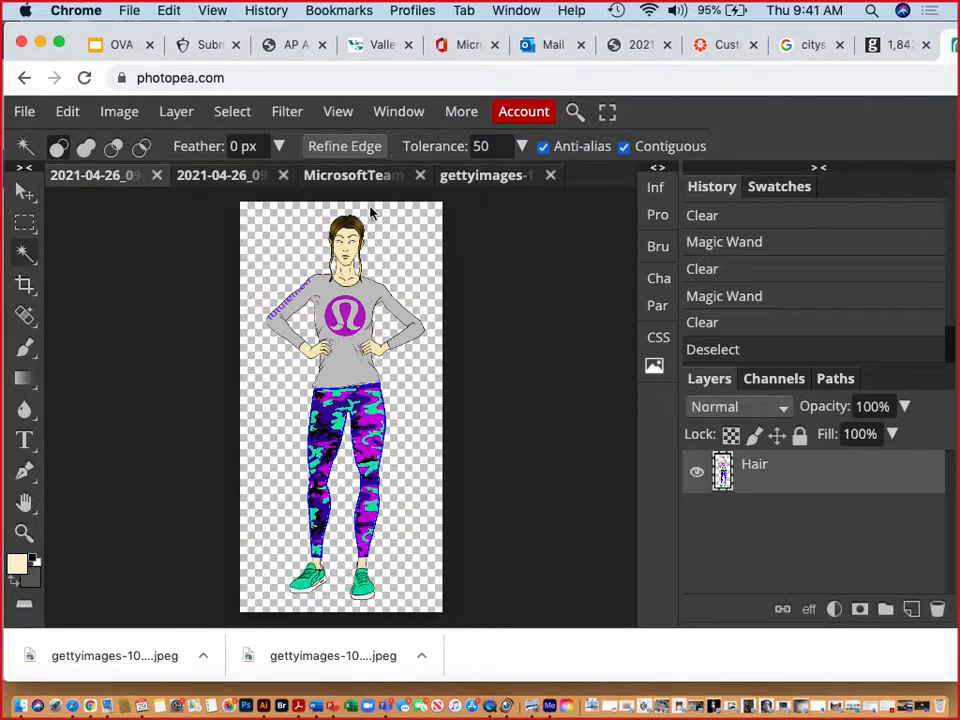
Copy the whole cityscape photo into the cut-out figure's document and place its layer below the Hair layer
left_click(495, 178)
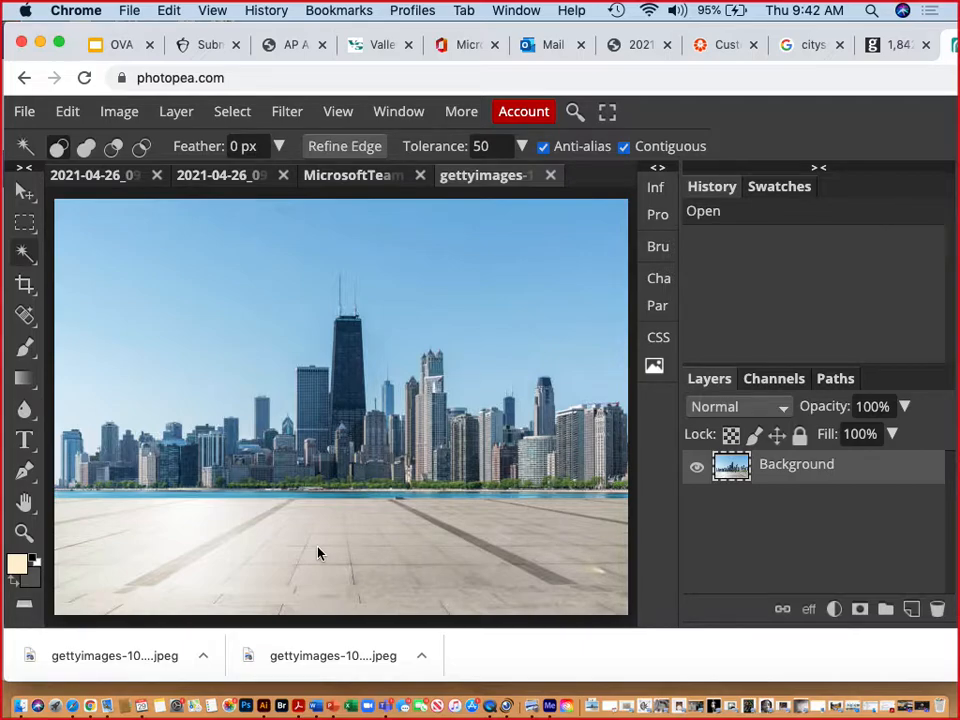
key("super+a")
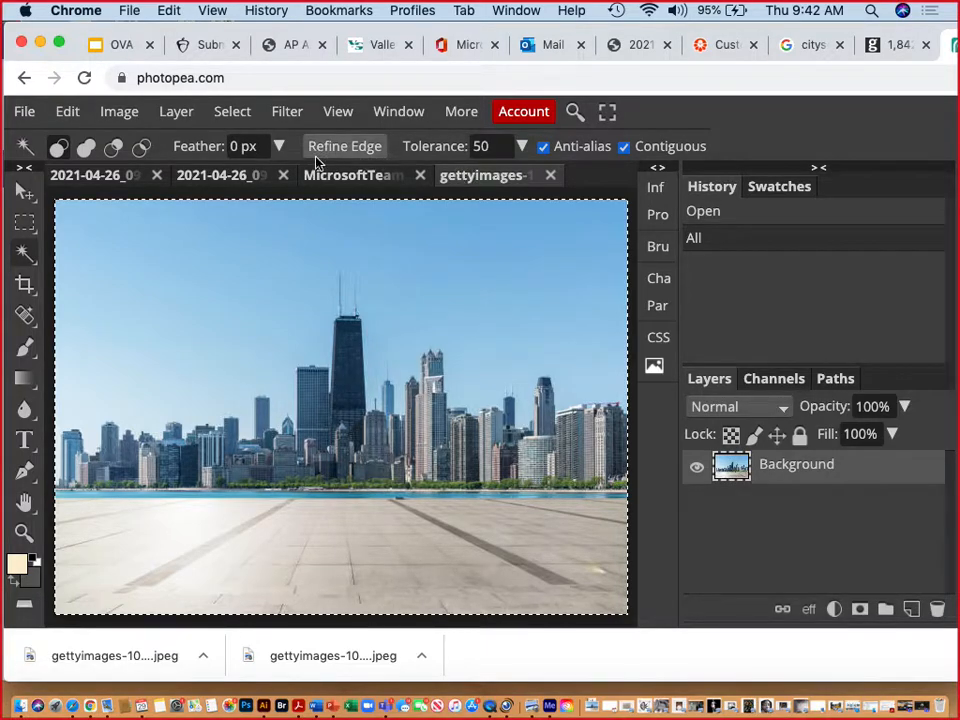
left_click(107, 176)
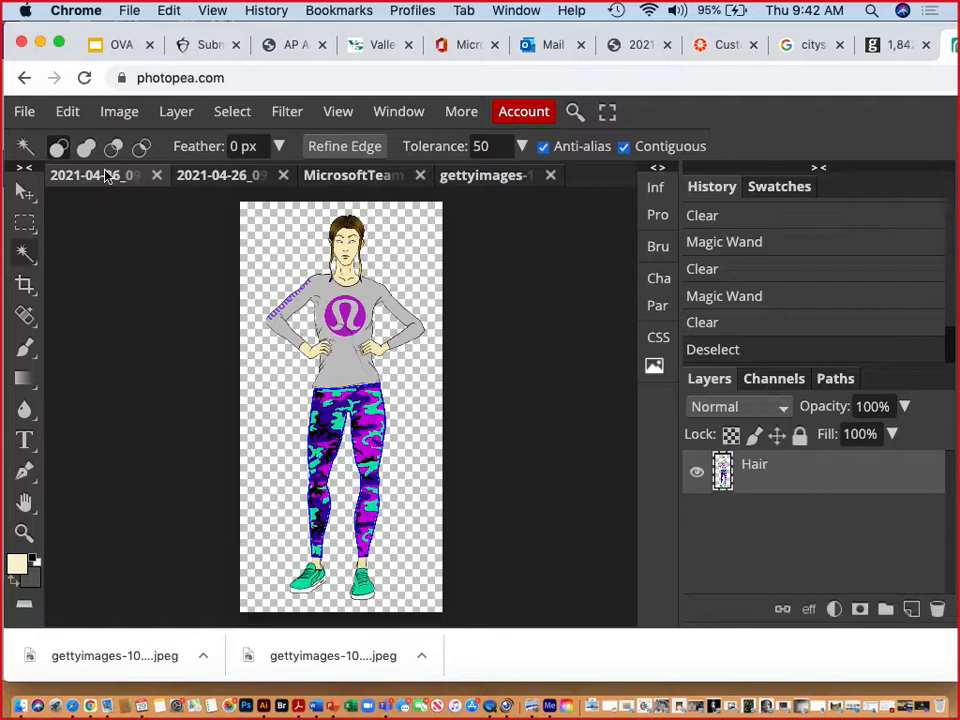
key("super+v")
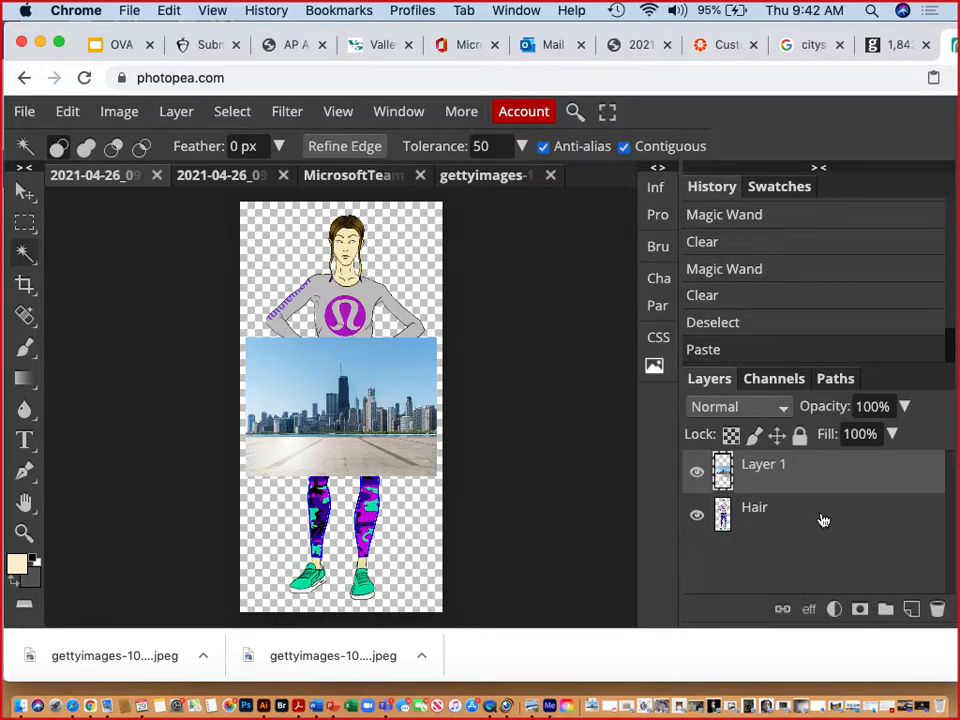
left_click(772, 510)
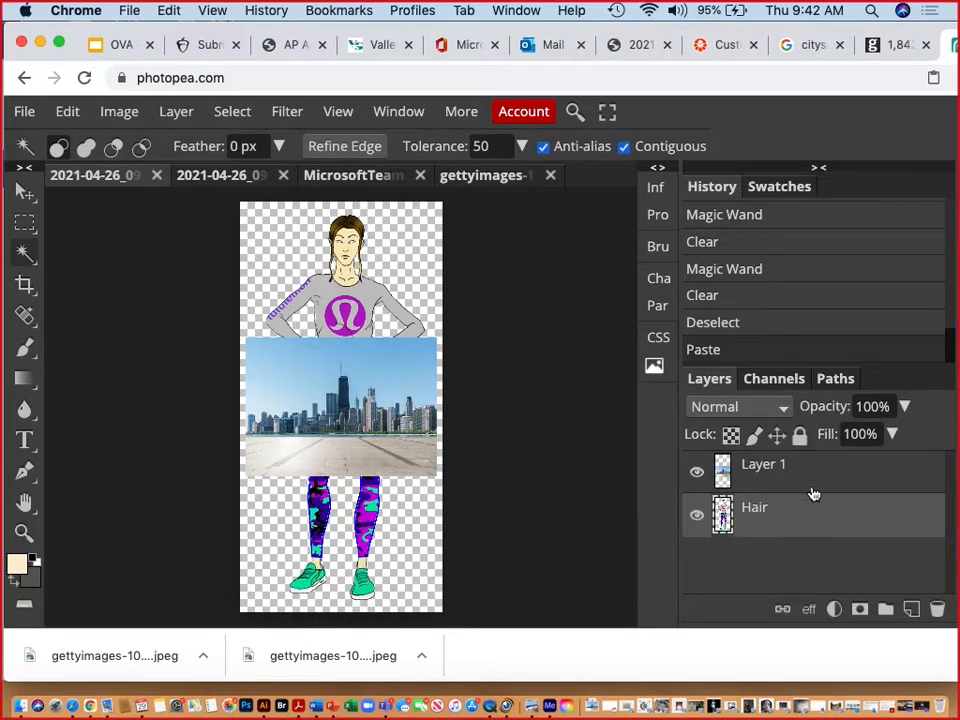
left_click_drag(815, 473, 814, 554)
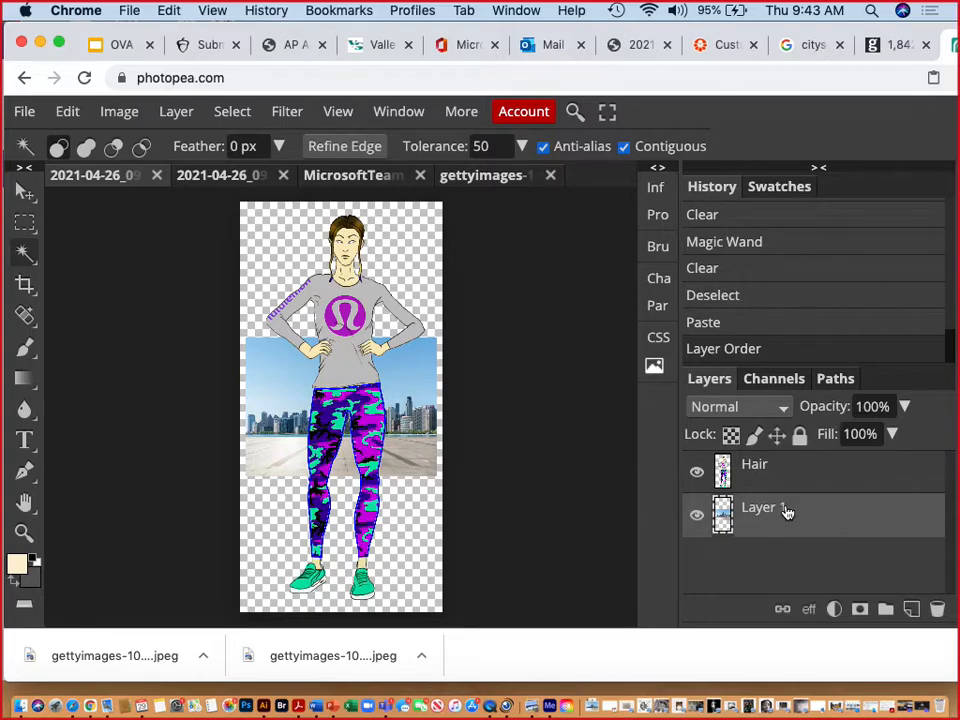
Stretch the cityscape layer to about 189% width and 301% height to cover the canvas, apply it and turn off the transform controls
left_click(25, 193)
left_click(88, 195)
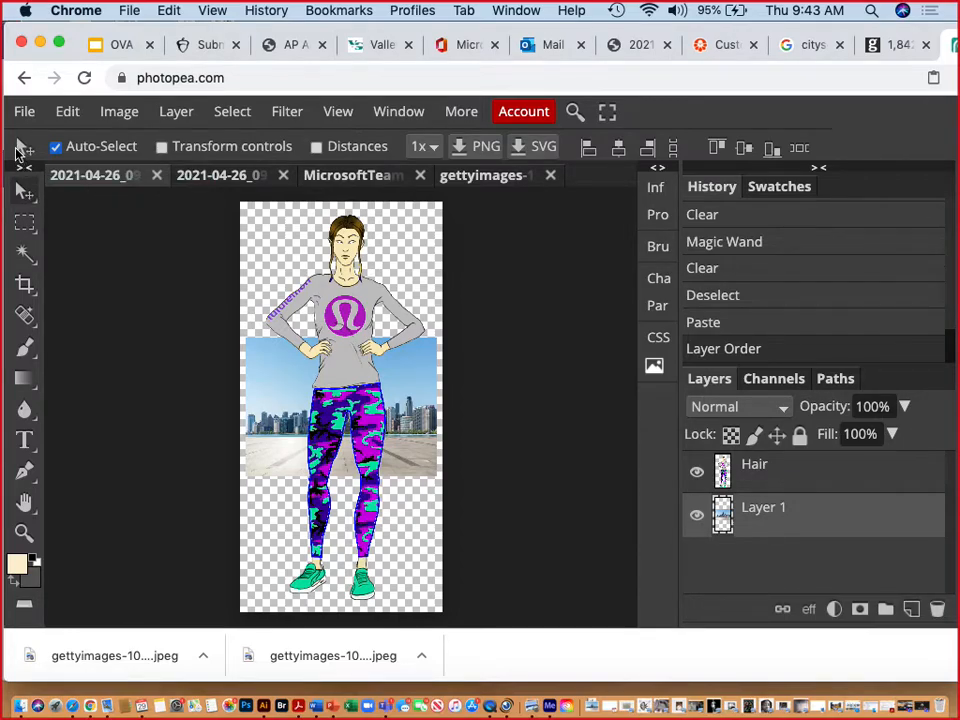
left_click(162, 147)
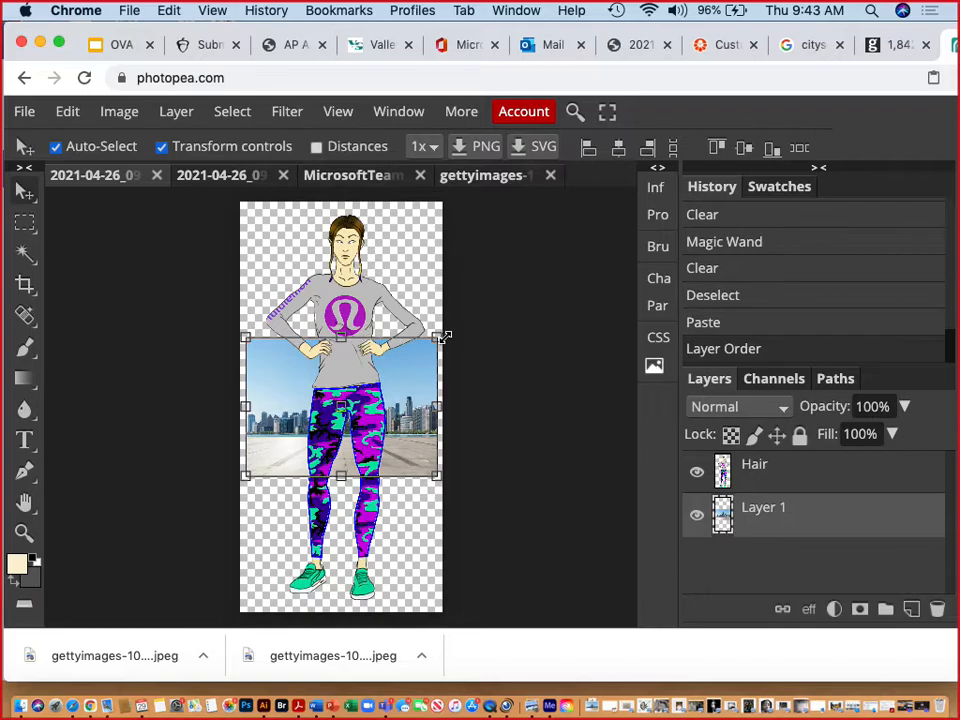
left_click_drag(246, 340, 205, 202)
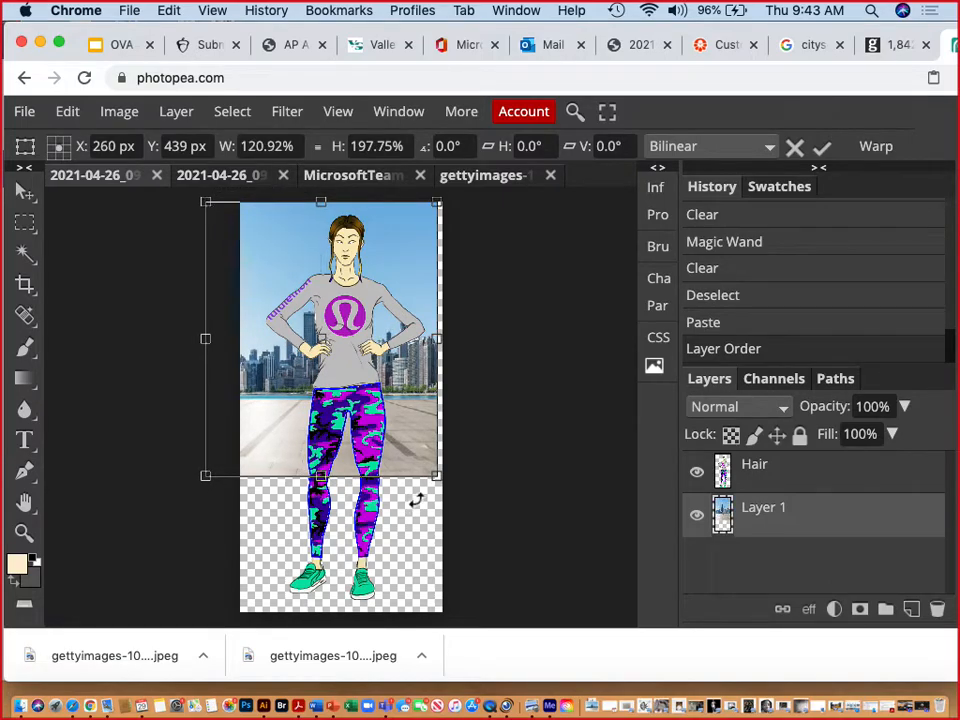
left_click_drag(438, 477, 502, 612)
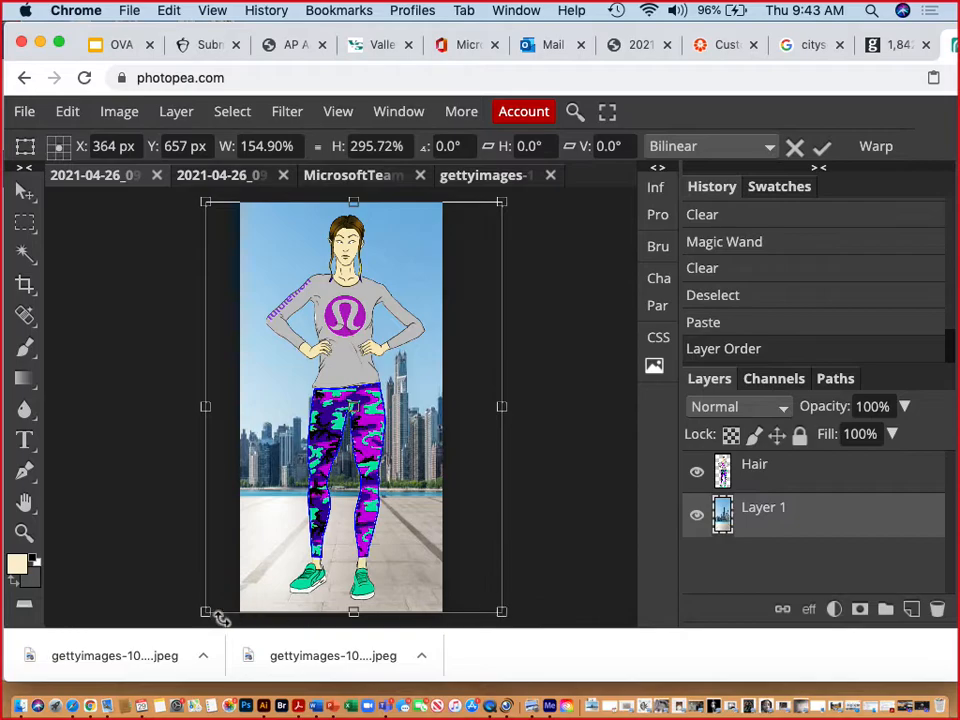
left_click_drag(205, 612, 159, 612)
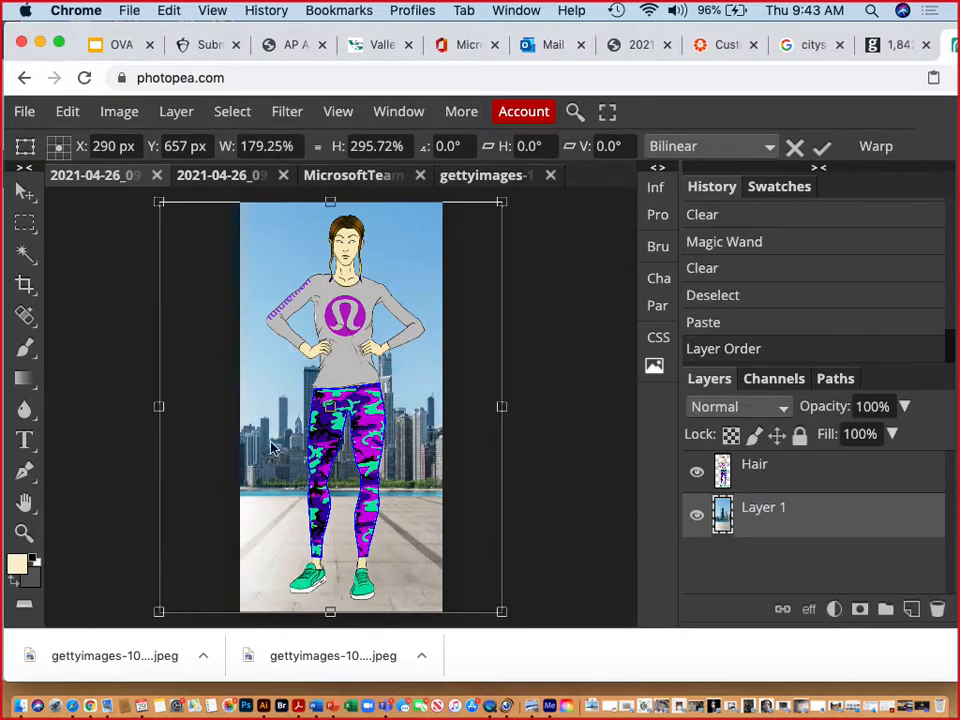
left_click_drag(331, 200, 330, 193)
left_click_drag(500, 197, 508, 195)
left_click_drag(510, 402, 521, 404)
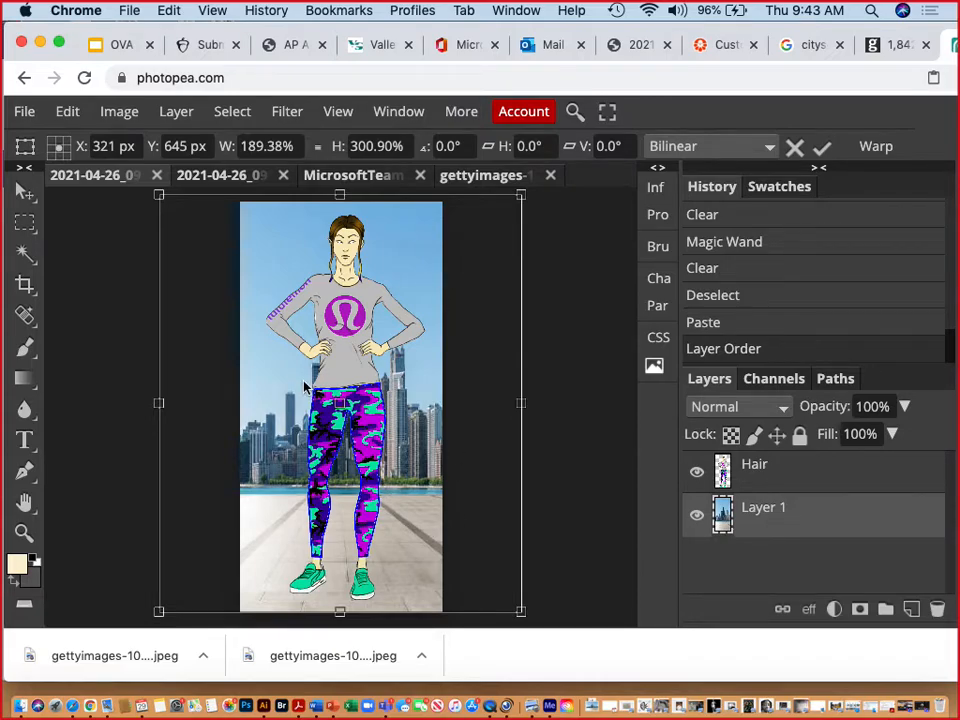
key("Return")
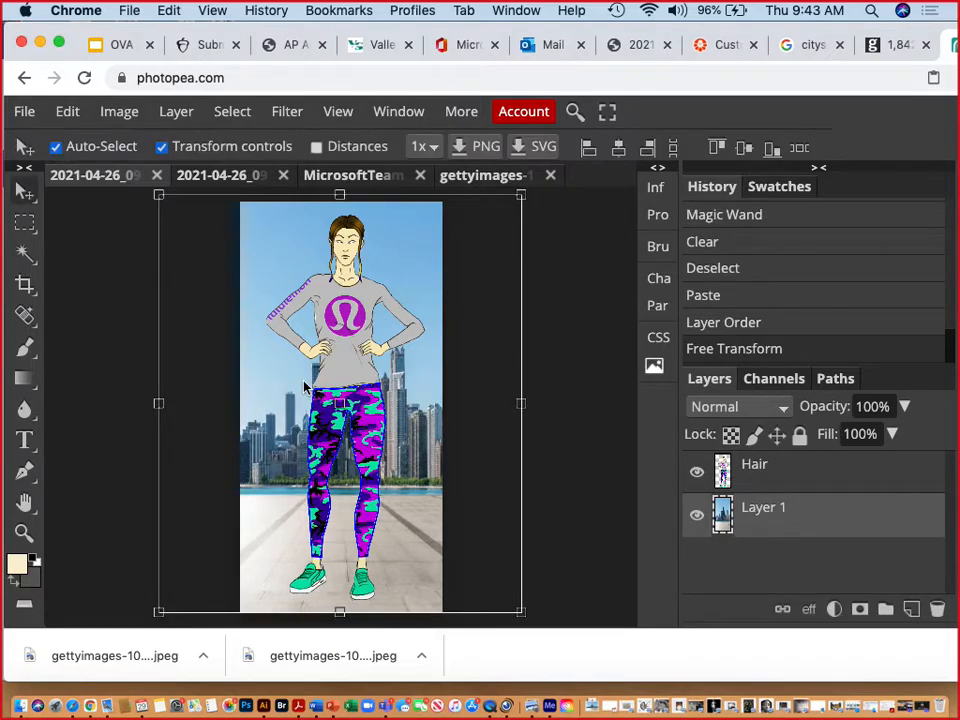
left_click(162, 148)
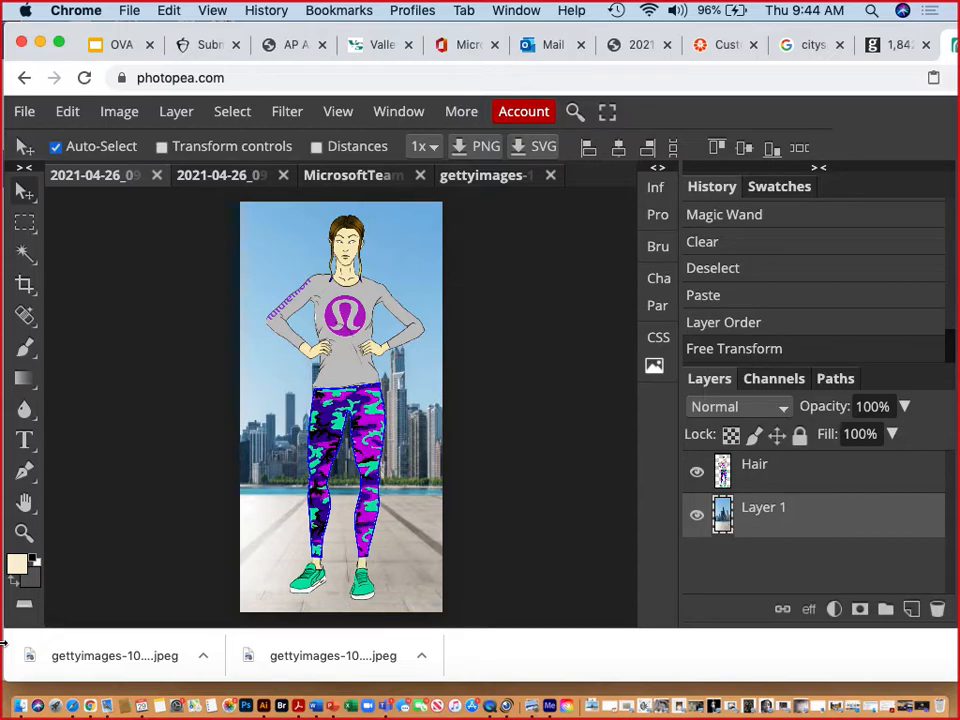
Save the finished composition as a PSD file and export it as a 648 × 1313 px JPG at 100% quality
left_click(32, 106)
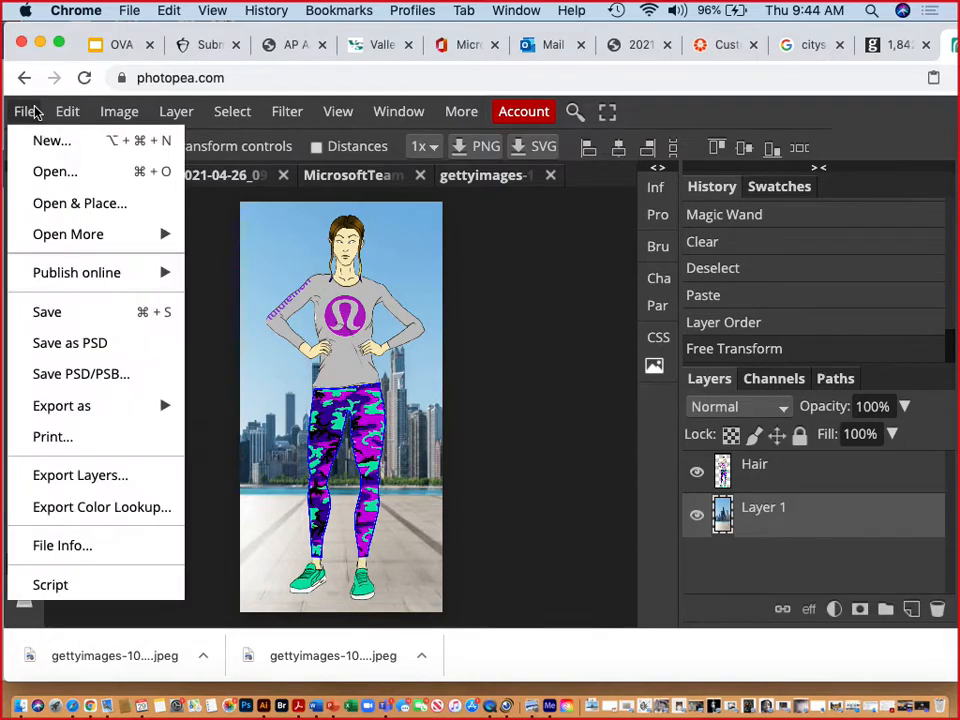
left_click(58, 343)
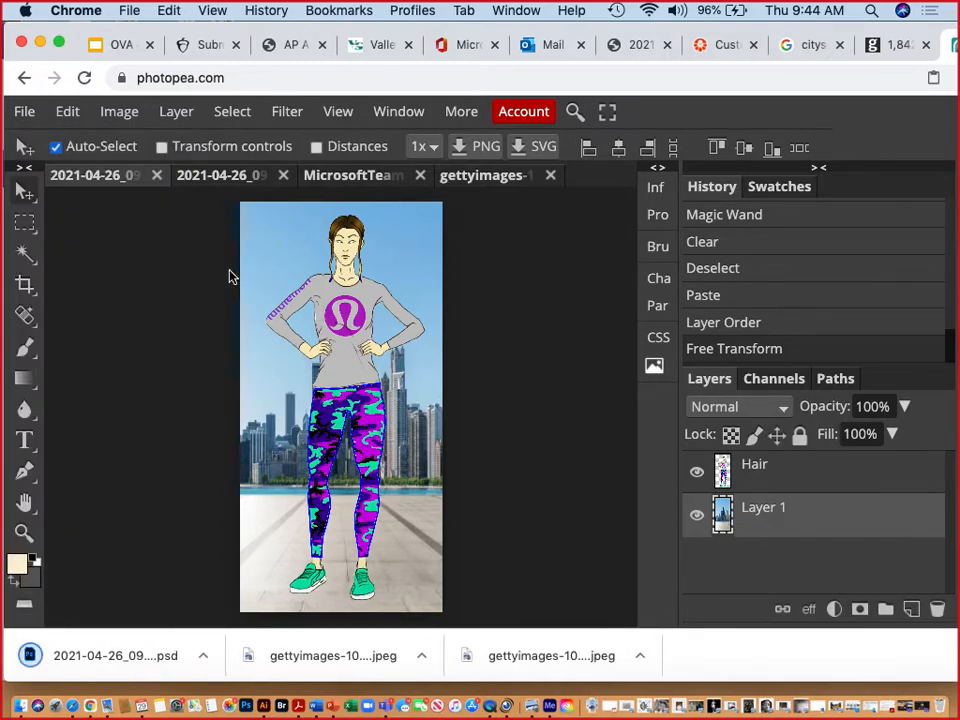
left_click(25, 113)
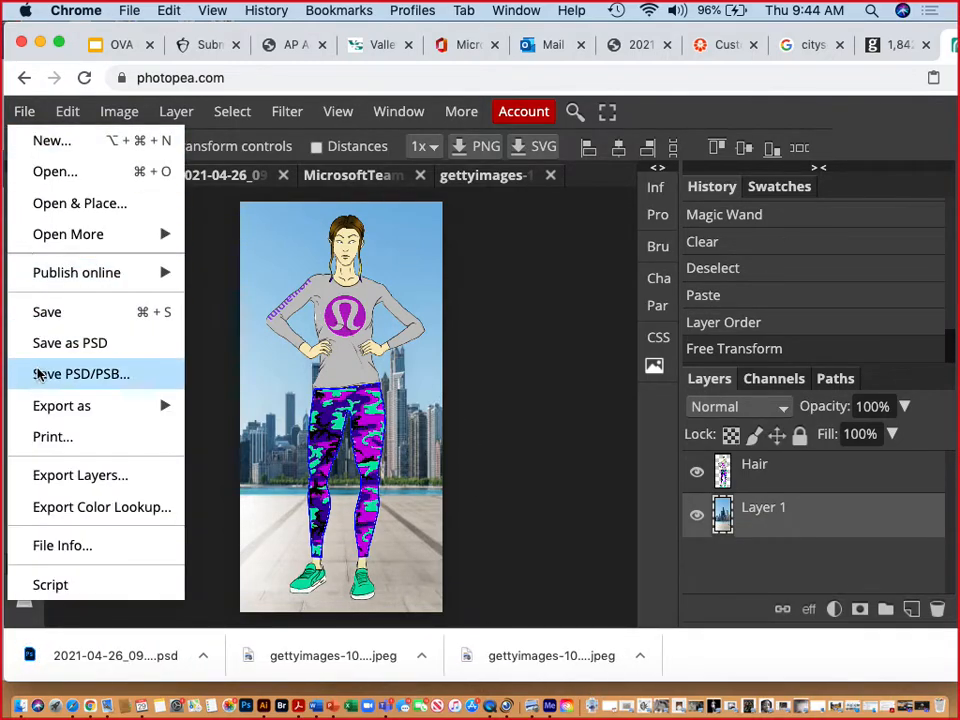
mouse_move(40, 413)
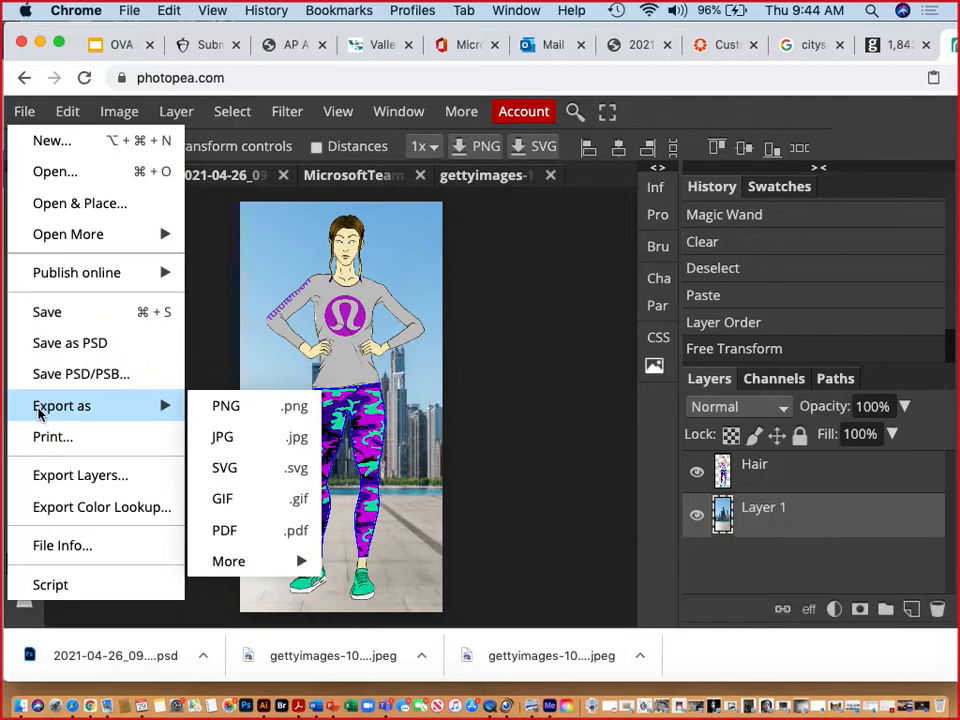
left_click(228, 438)
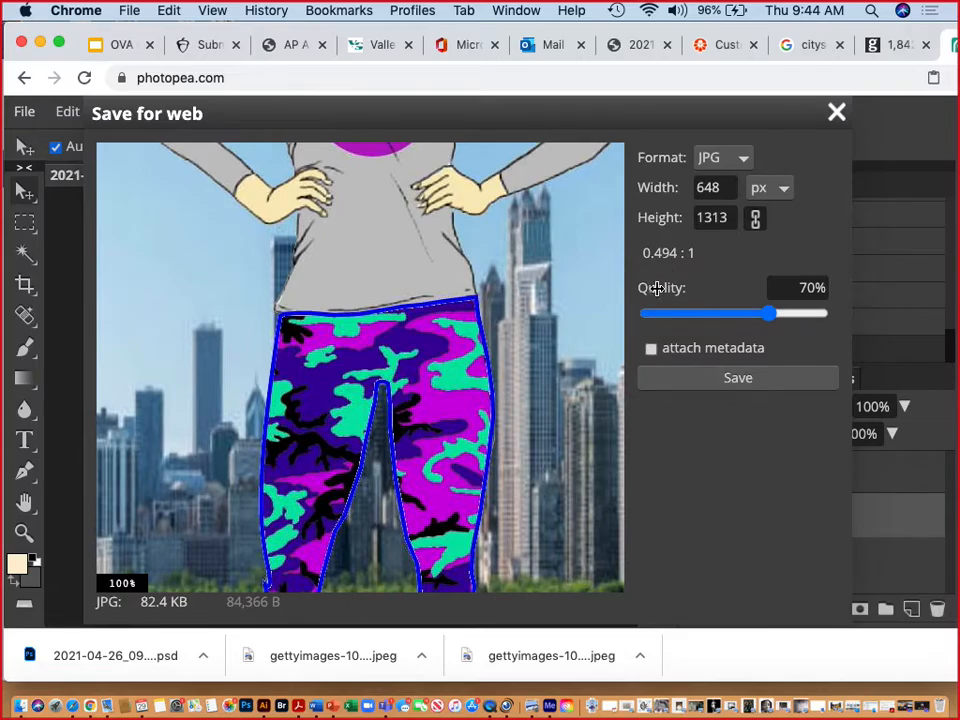
left_click_drag(774, 315, 829, 317)
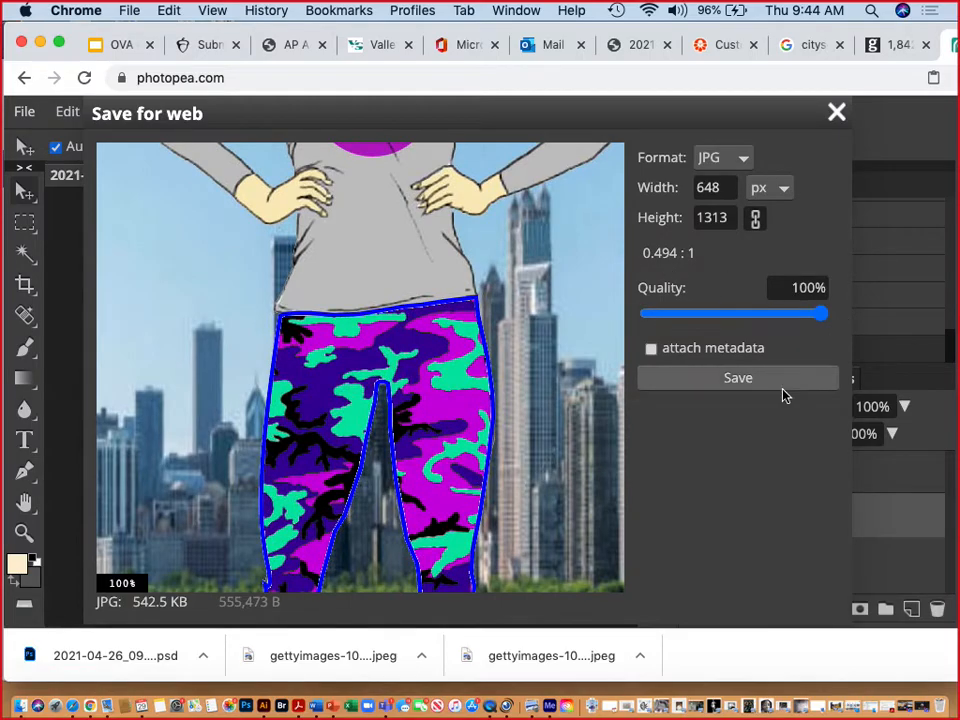
left_click(738, 379)
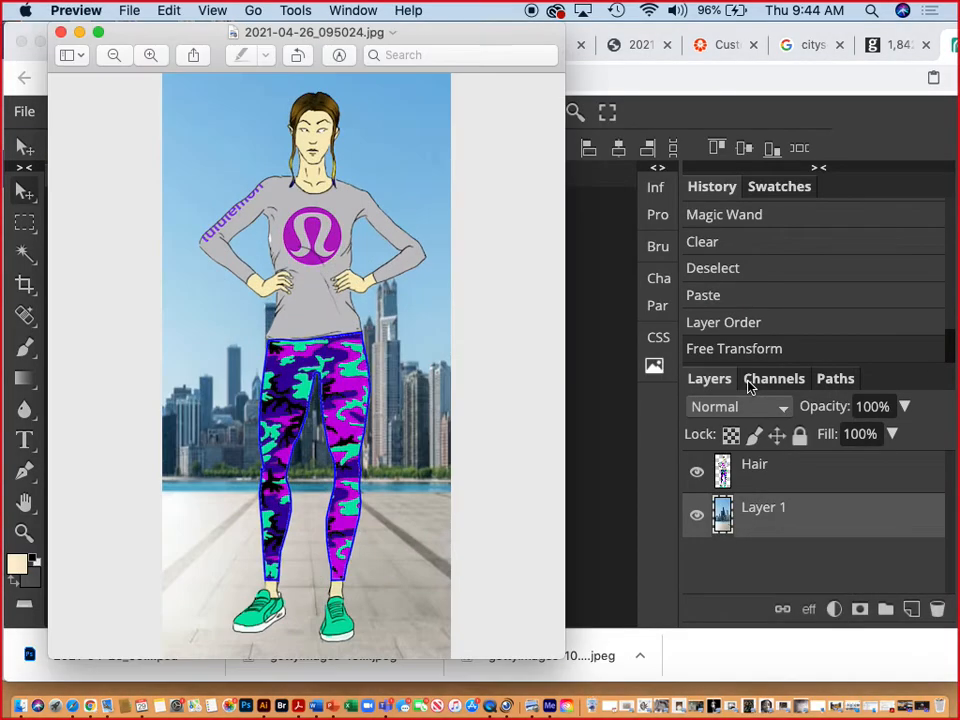